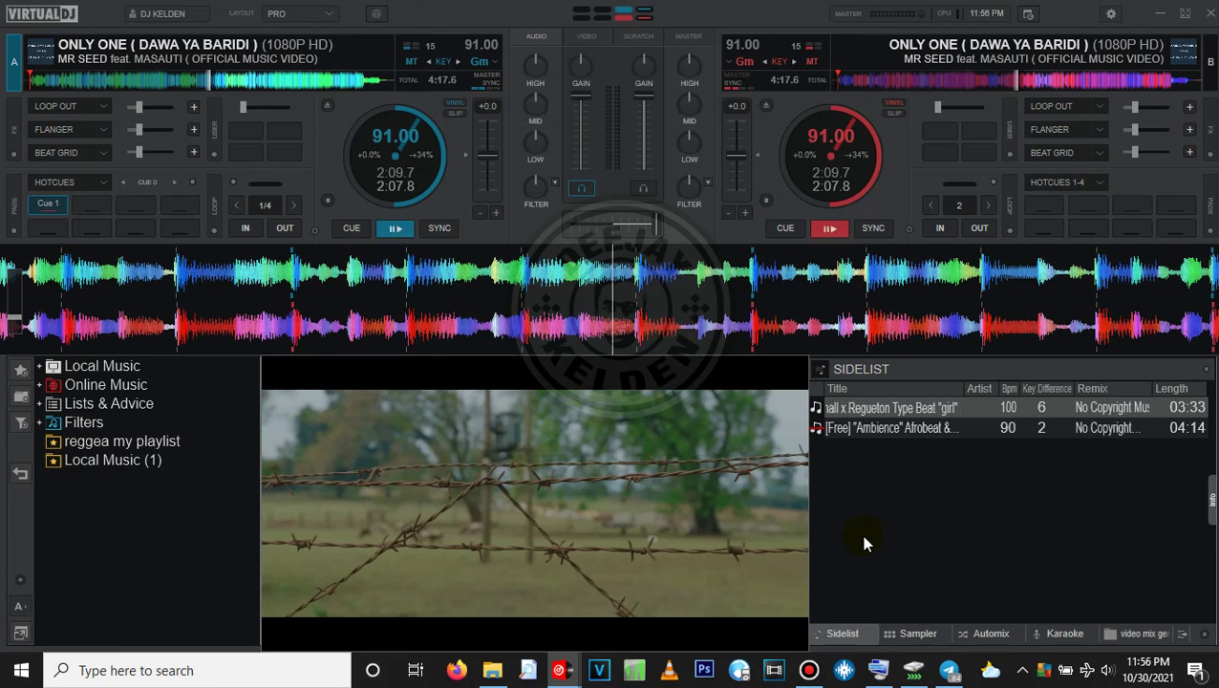
Step: Open settings on the Licenses & User Account page with the floating video preview minimized
{"action": "left_click", "coordinate": [1108, 20]}
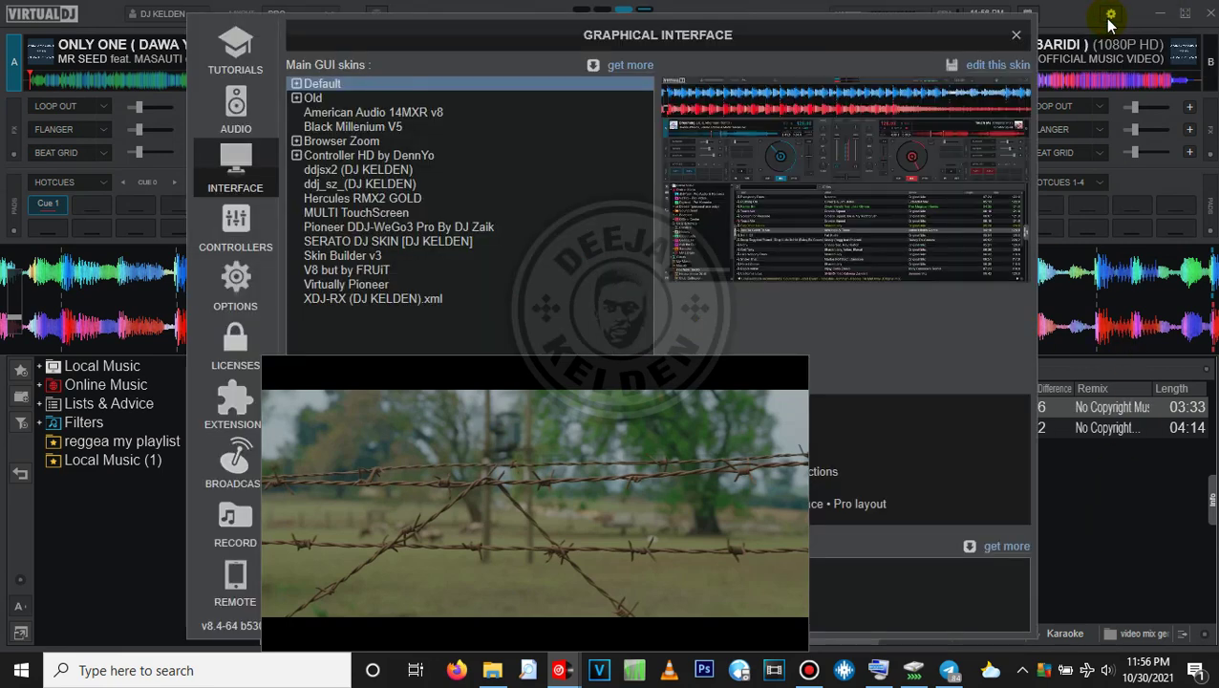
{"action": "right_click", "coordinate": [565, 439]}
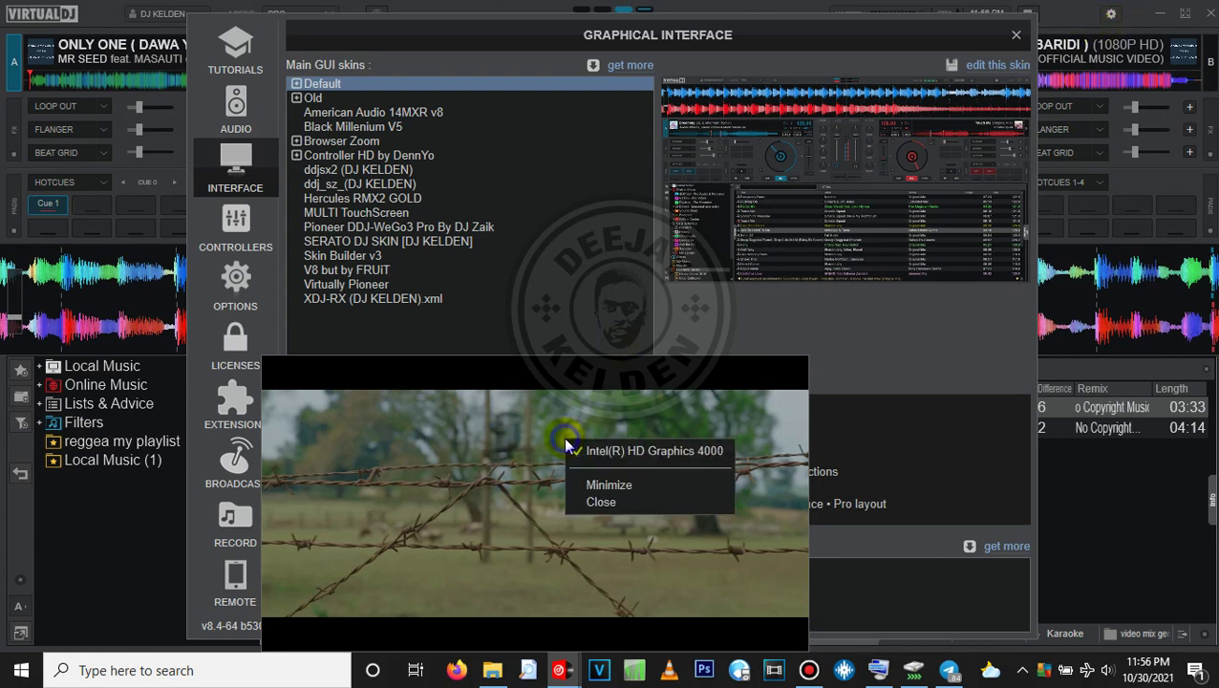
{"action": "left_click", "coordinate": [606, 487]}
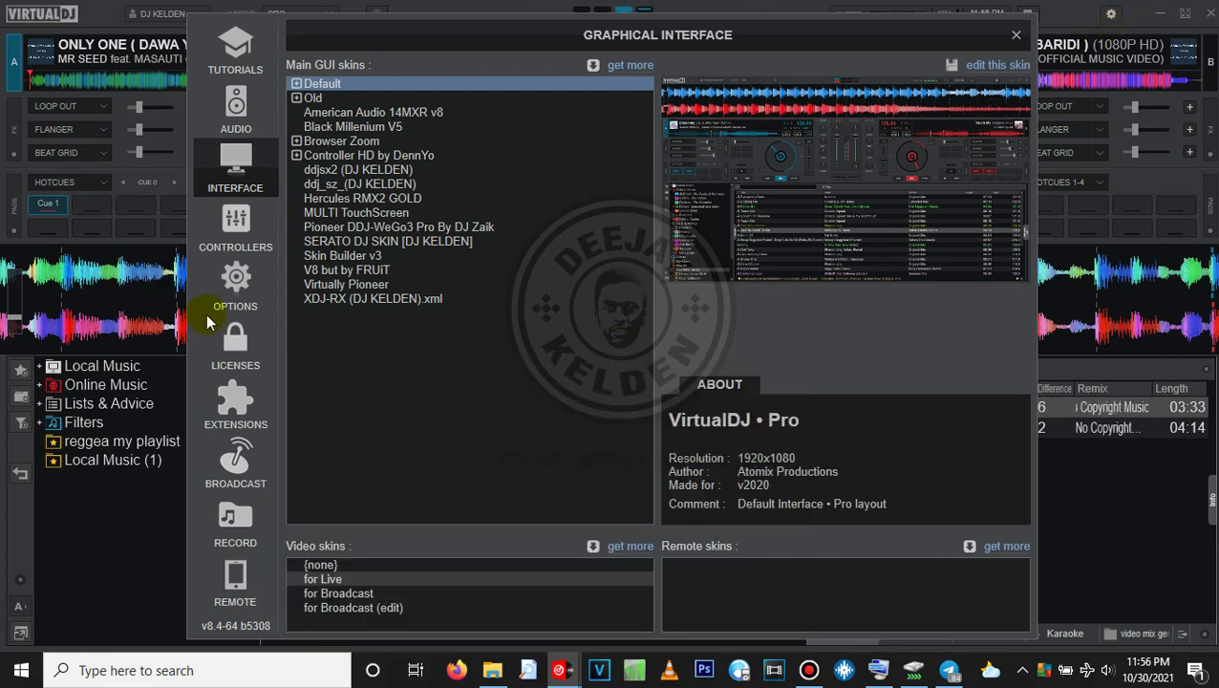
{"action": "left_click", "coordinate": [235, 350]}
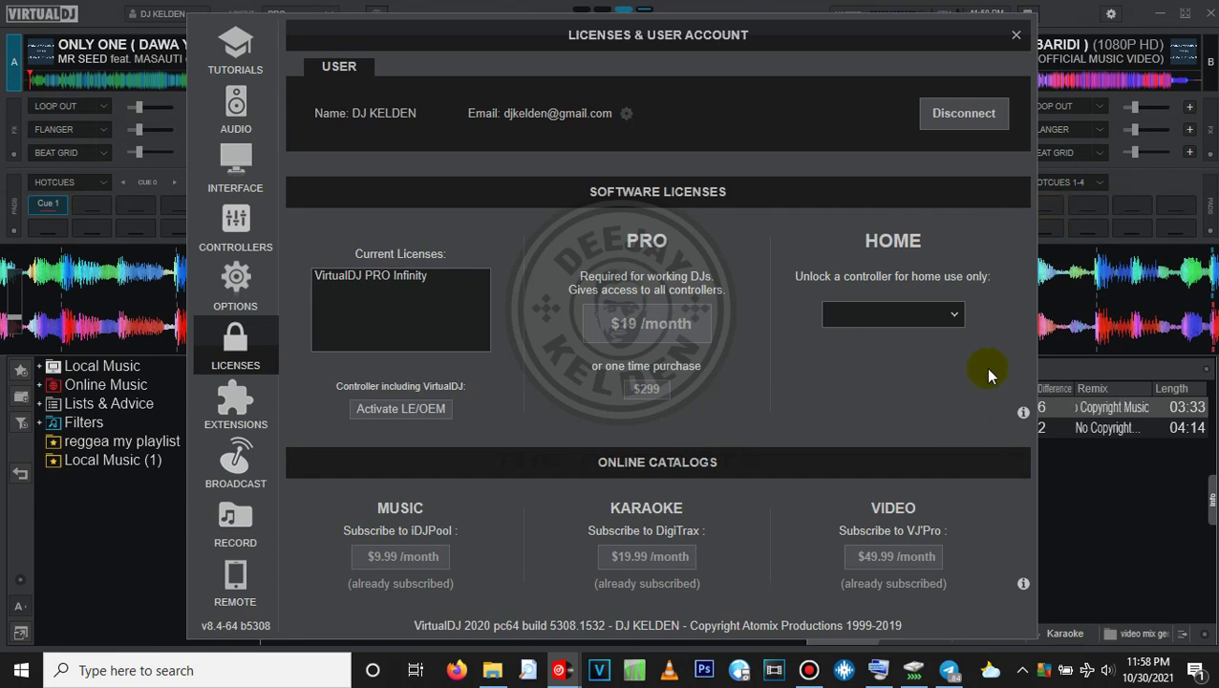
Step: Close the settings and restore the Video window from VirtualDJ's taskbar preview
{"action": "left_click", "coordinate": [1016, 34]}
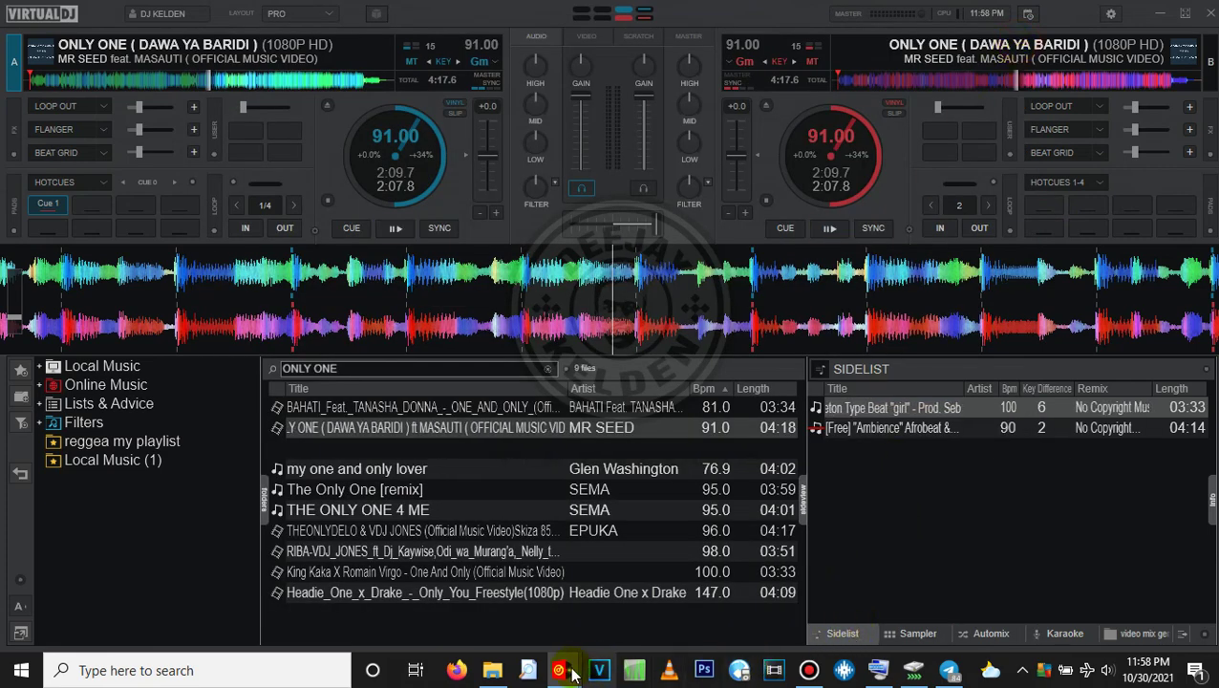
{"action": "mouse_move", "coordinate": [571, 675]}
{"action": "left_click", "coordinate": [626, 617]}
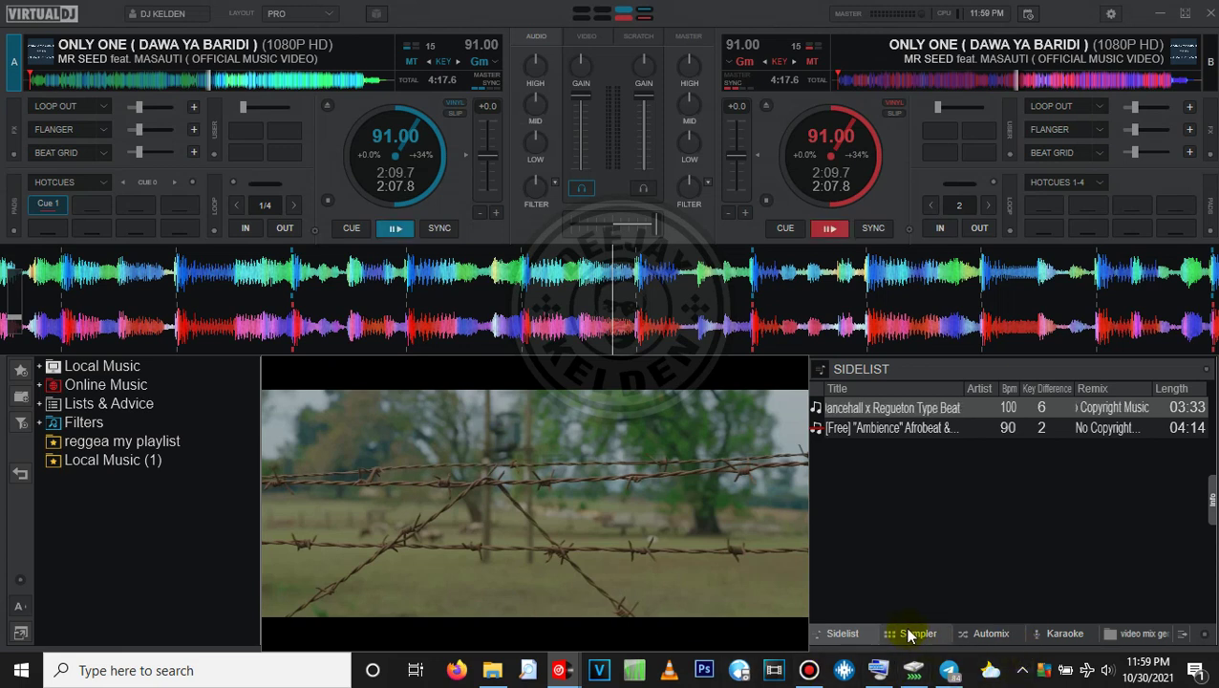
Step: Open the Sampler and step back through banks to VIDEO & SCRATCH
{"action": "left_click", "coordinate": [910, 636]}
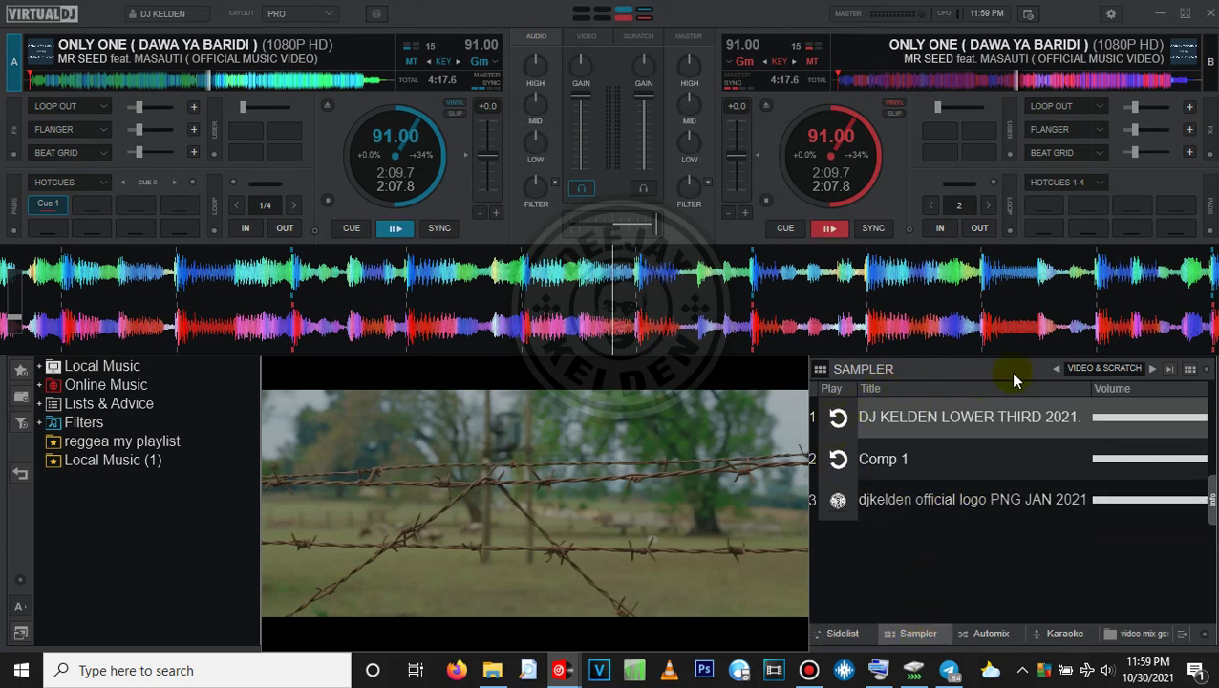
{"action": "left_click", "coordinate": [1055, 370]}
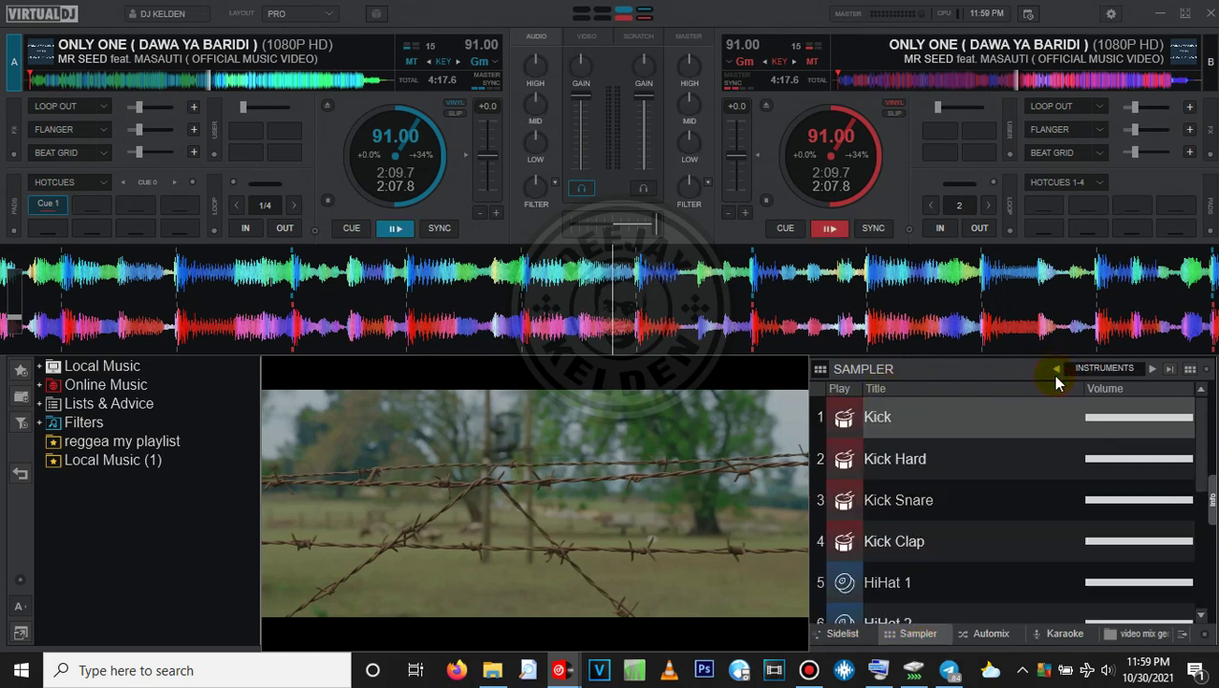
{"action": "left_click", "coordinate": [1056, 375]}
{"action": "left_click", "coordinate": [1056, 375]}
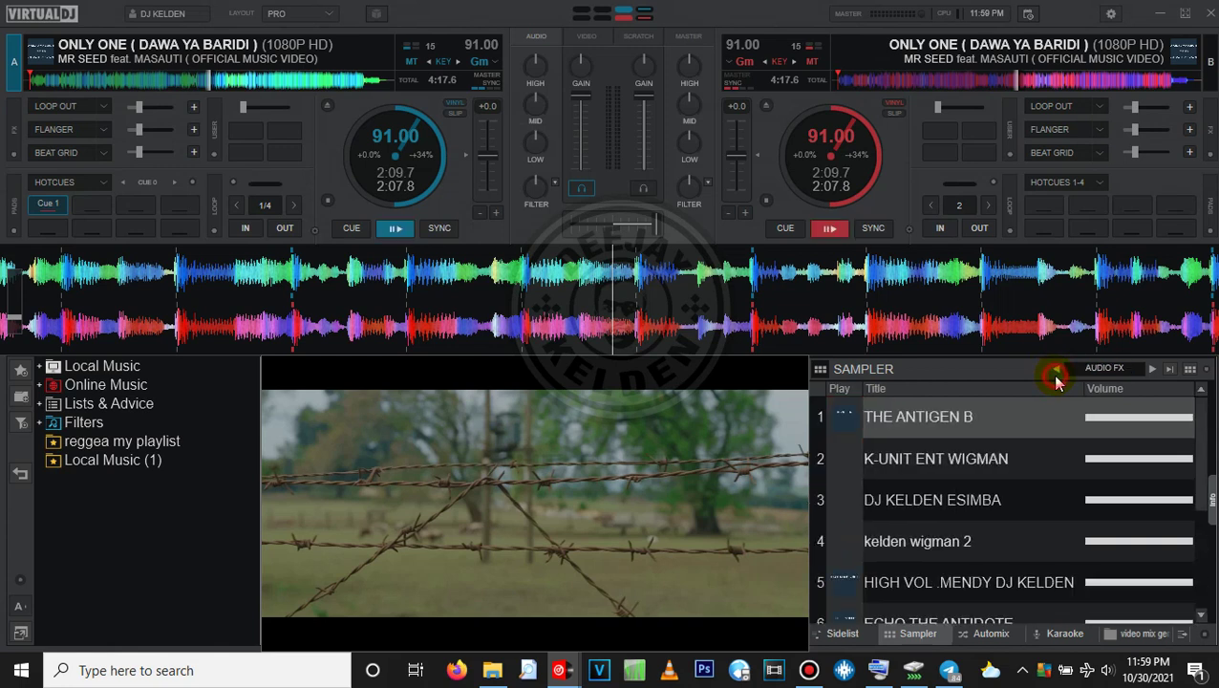
{"action": "left_click", "coordinate": [1056, 376]}
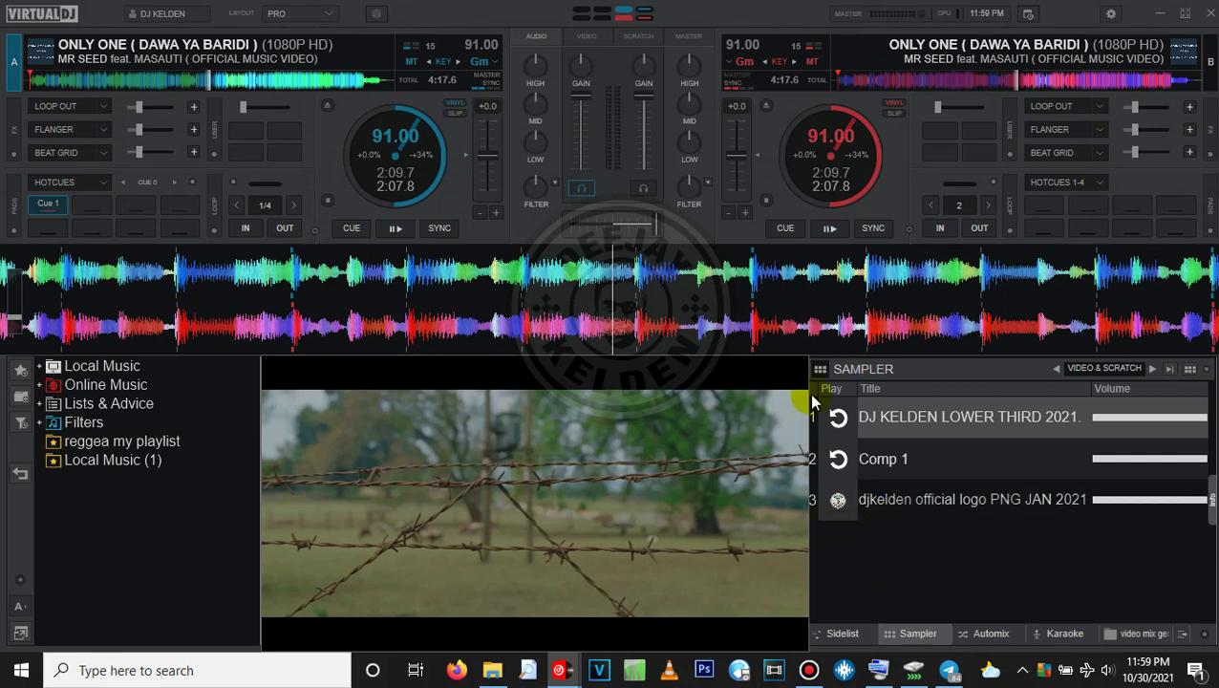
{"action": "left_click", "coordinate": [840, 425]}
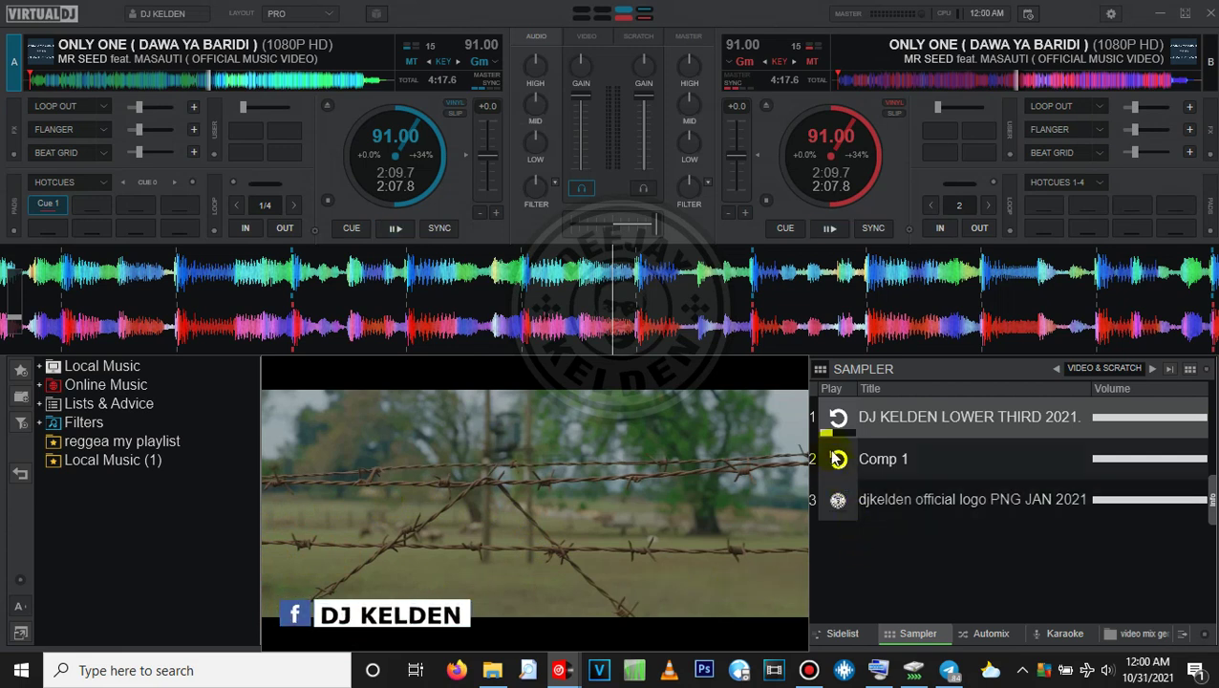
{"action": "left_click", "coordinate": [838, 418]}
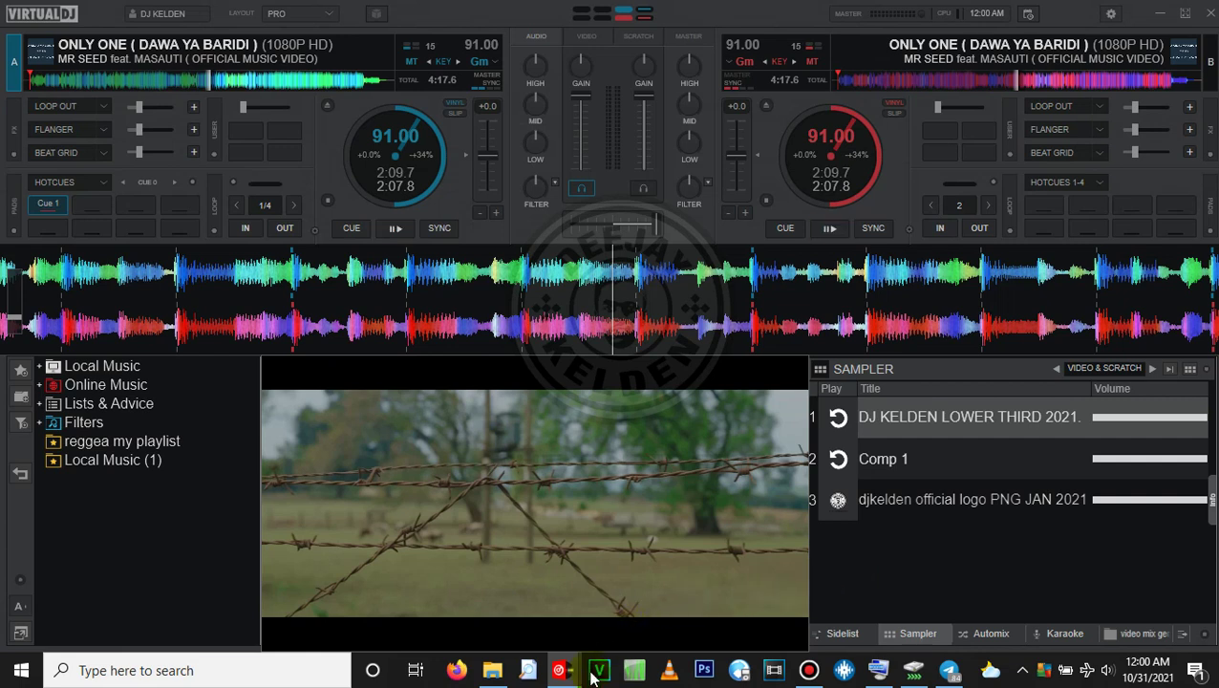
Step: Open the Videos › New folder, minimize VirtualDJ's video window, and select the lower-third .mp4
{"action": "left_click", "coordinate": [492, 670]}
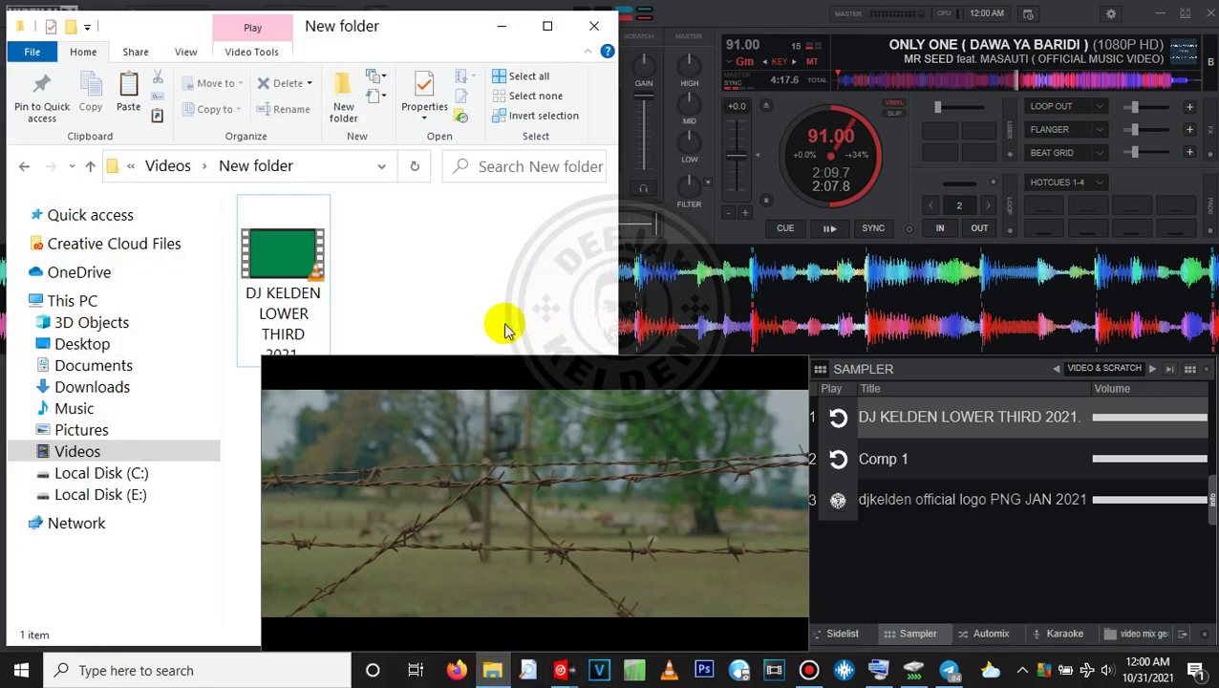
{"action": "right_click", "coordinate": [503, 434]}
{"action": "left_click", "coordinate": [532, 480]}
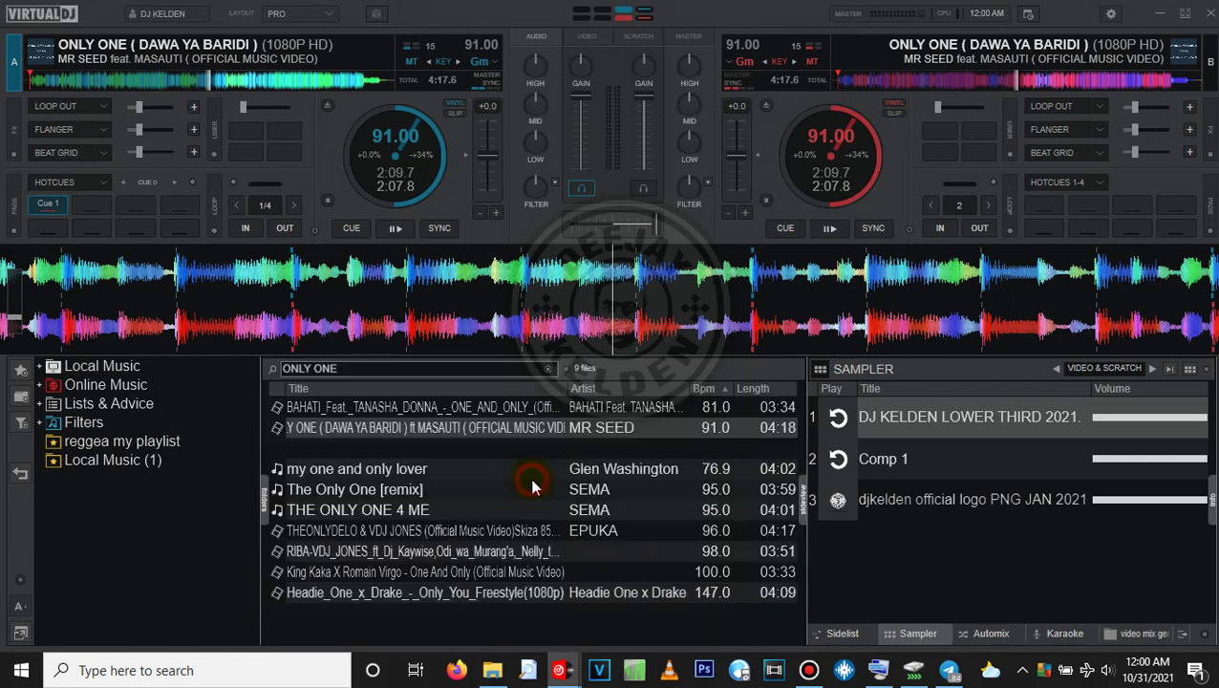
{"action": "left_click", "coordinate": [492, 670]}
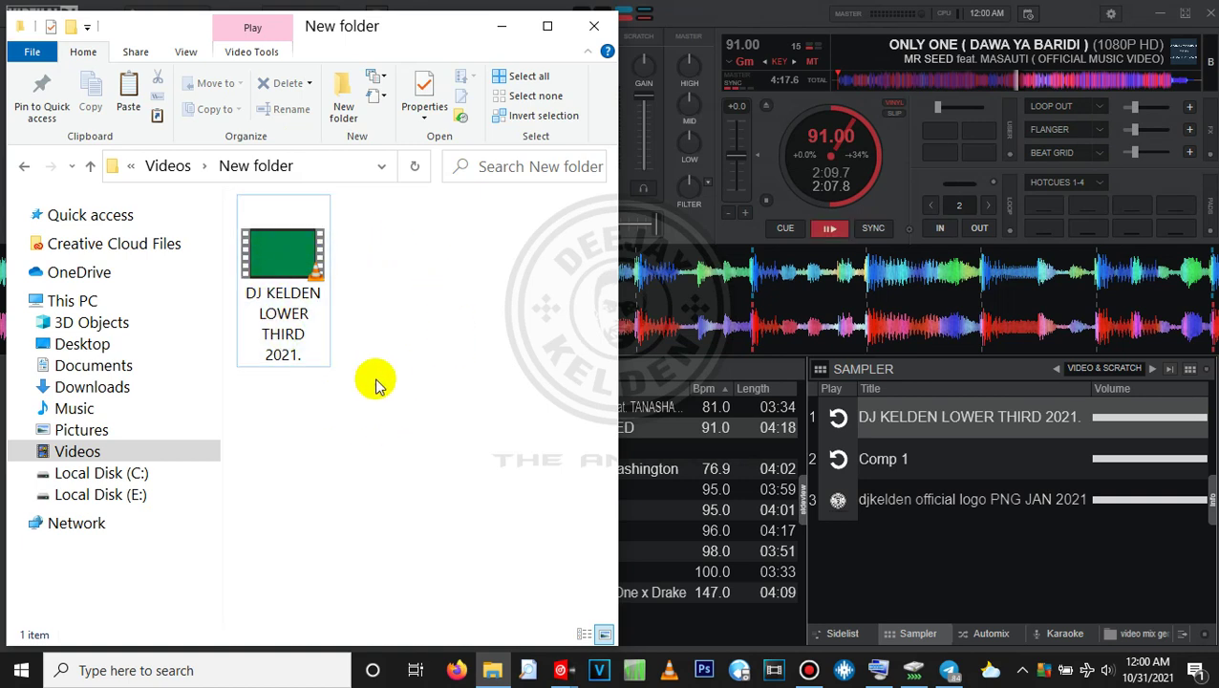
{"action": "left_click", "coordinate": [308, 274]}
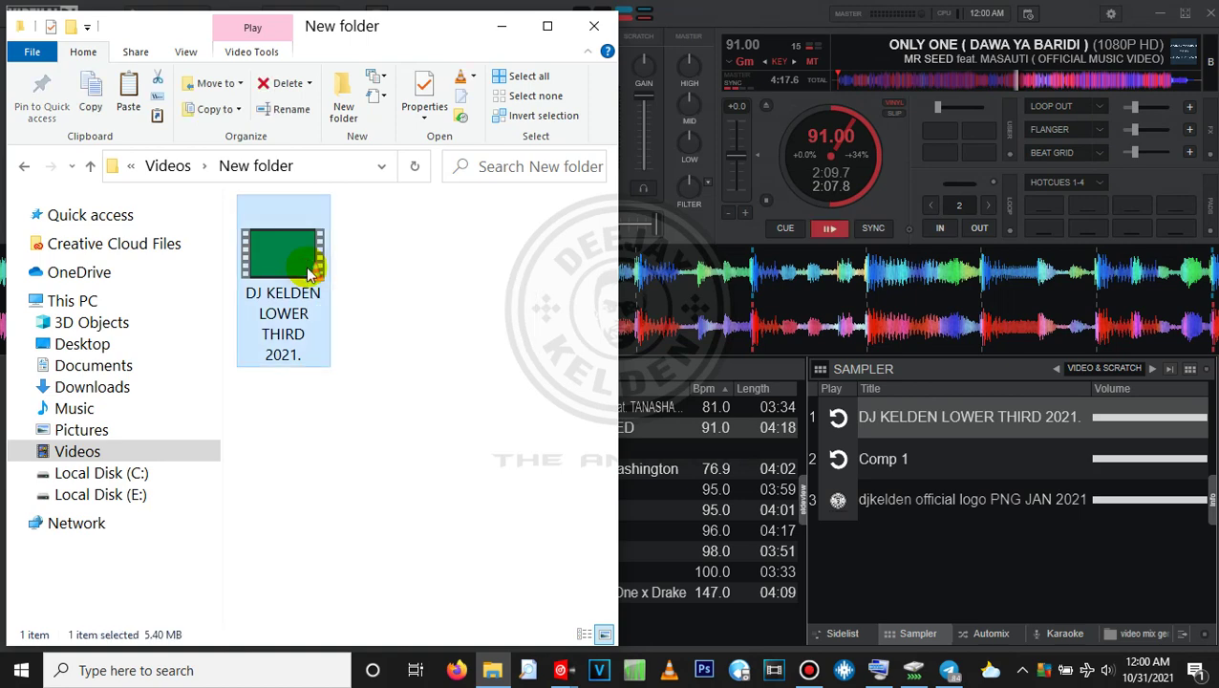
Step: Play the lower-third MP4 in VLC and reposition the player window
{"action": "double_click", "coordinate": [308, 274]}
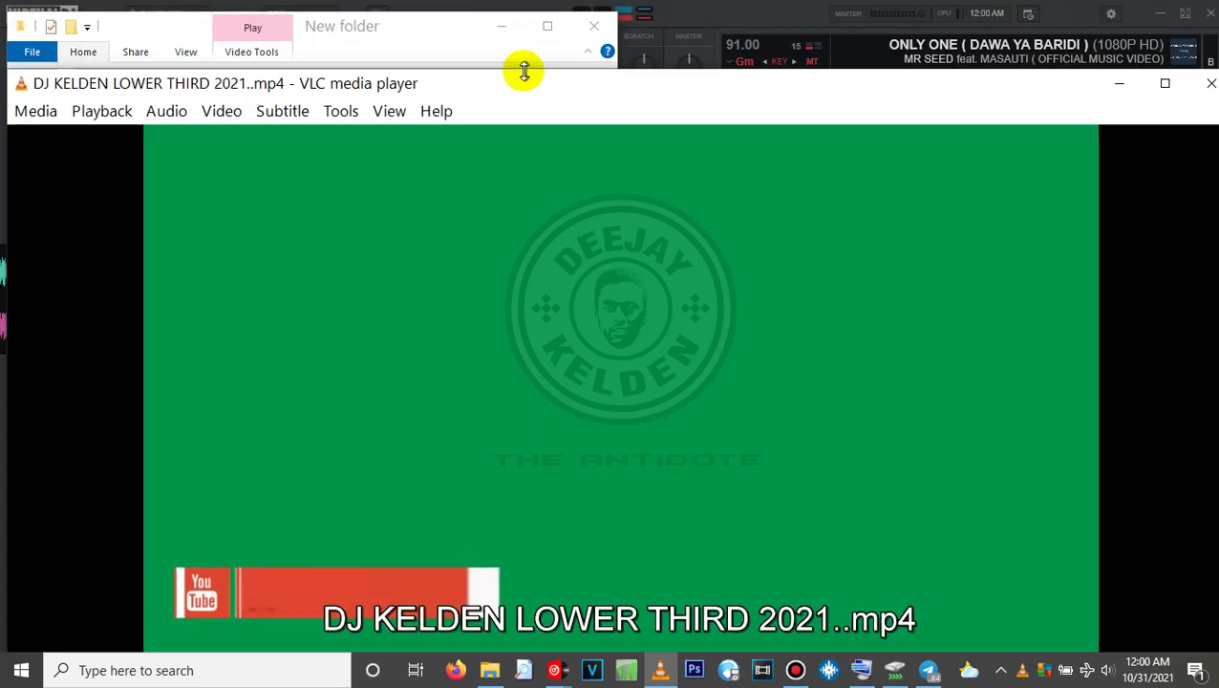
{"action": "left_click_drag", "start_coordinate": [521, 73], "coordinate": [240, 389]}
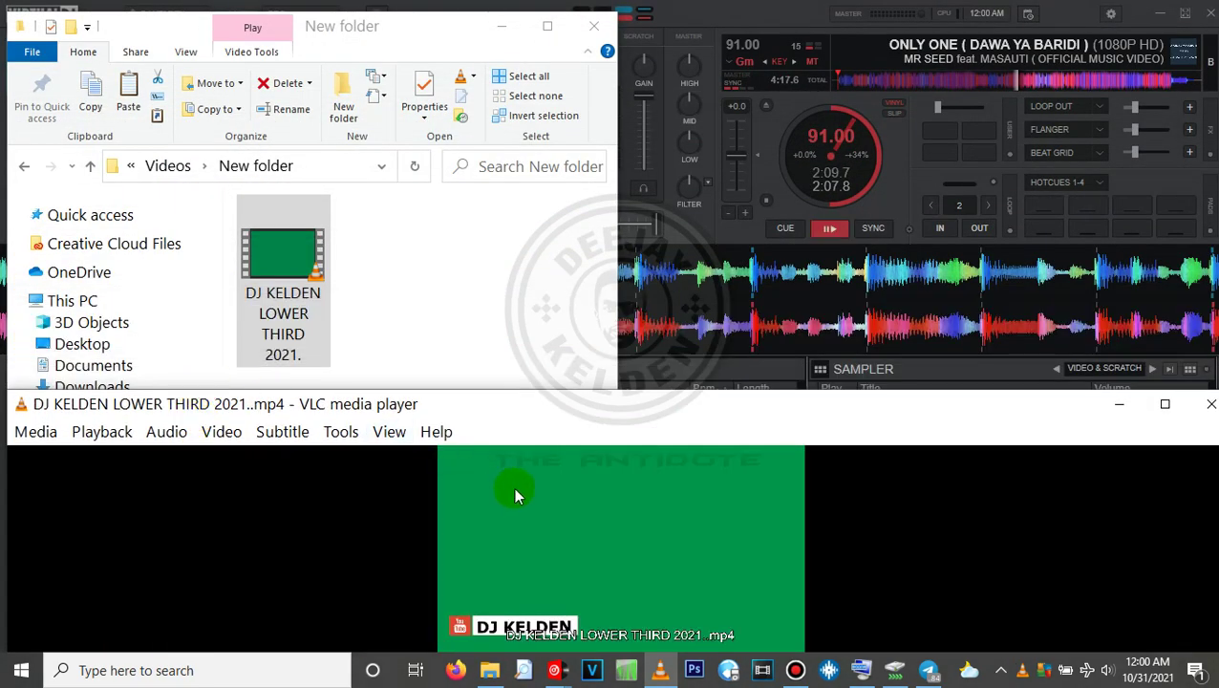
{"action": "left_click_drag", "start_coordinate": [526, 402], "coordinate": [483, 242]}
{"action": "left_click_drag", "start_coordinate": [558, 256], "coordinate": [579, 254]}
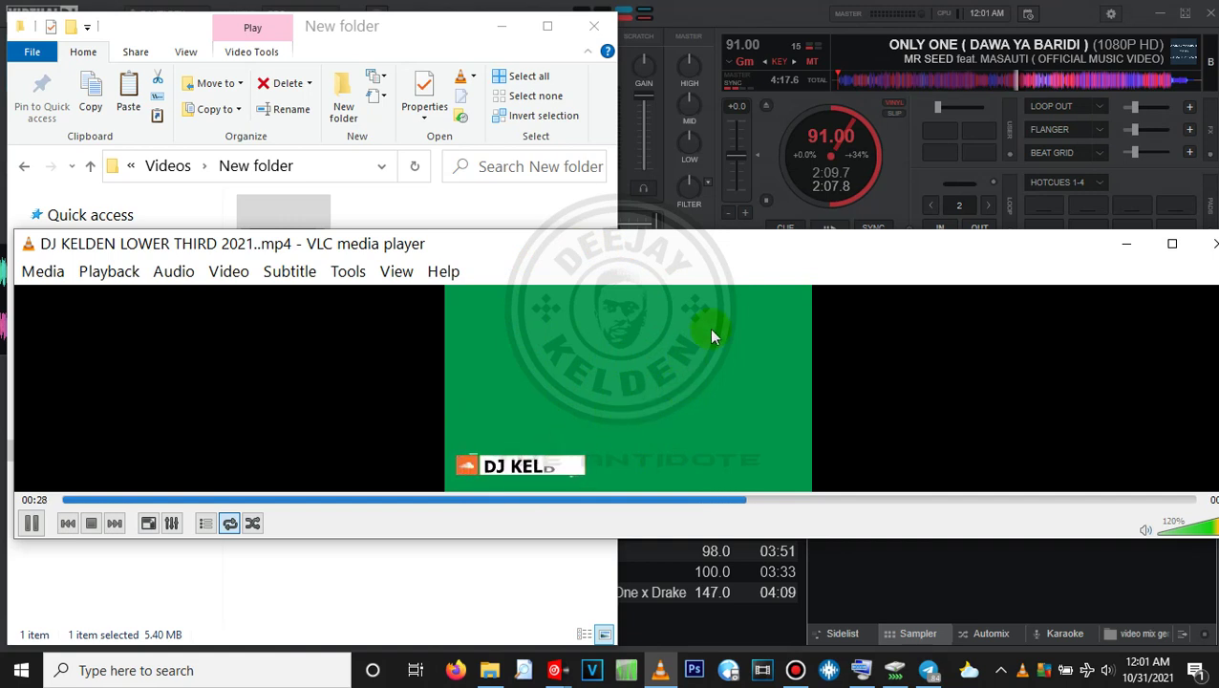
{"action": "left_click_drag", "start_coordinate": [792, 252], "coordinate": [784, 245]}
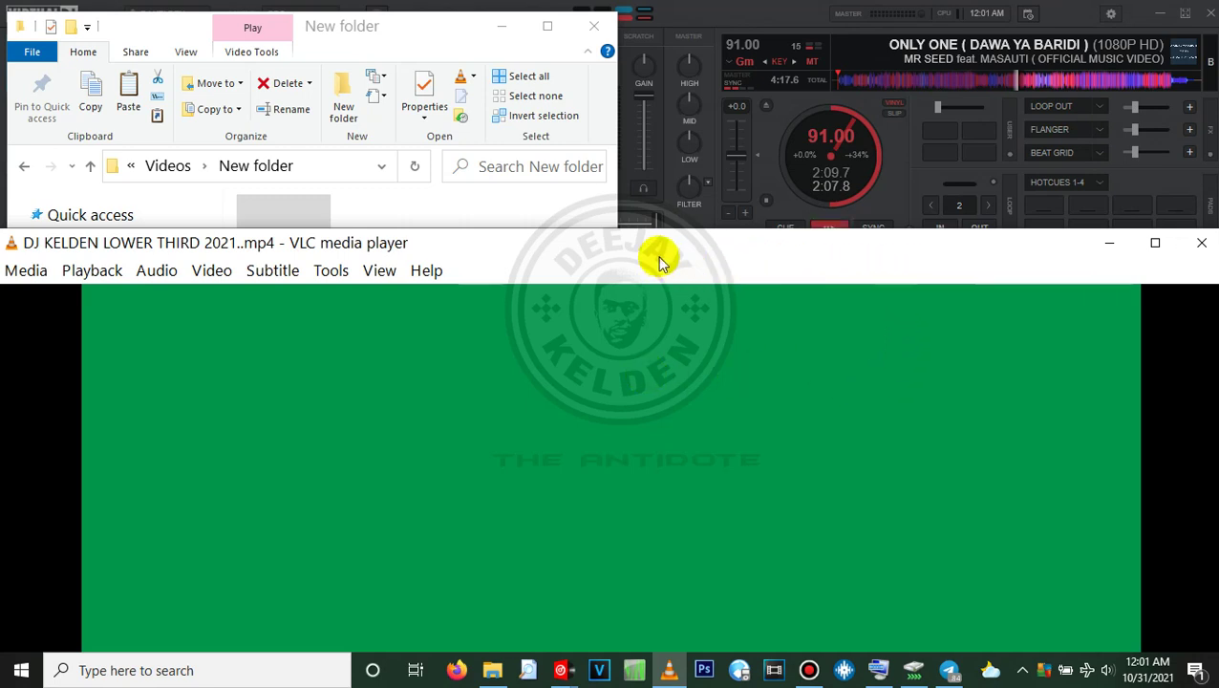
Step: Enlarge the VLC window upward to view the green-screen video, then minimize it
{"action": "left_click_drag", "start_coordinate": [672, 231], "coordinate": [639, 334]}
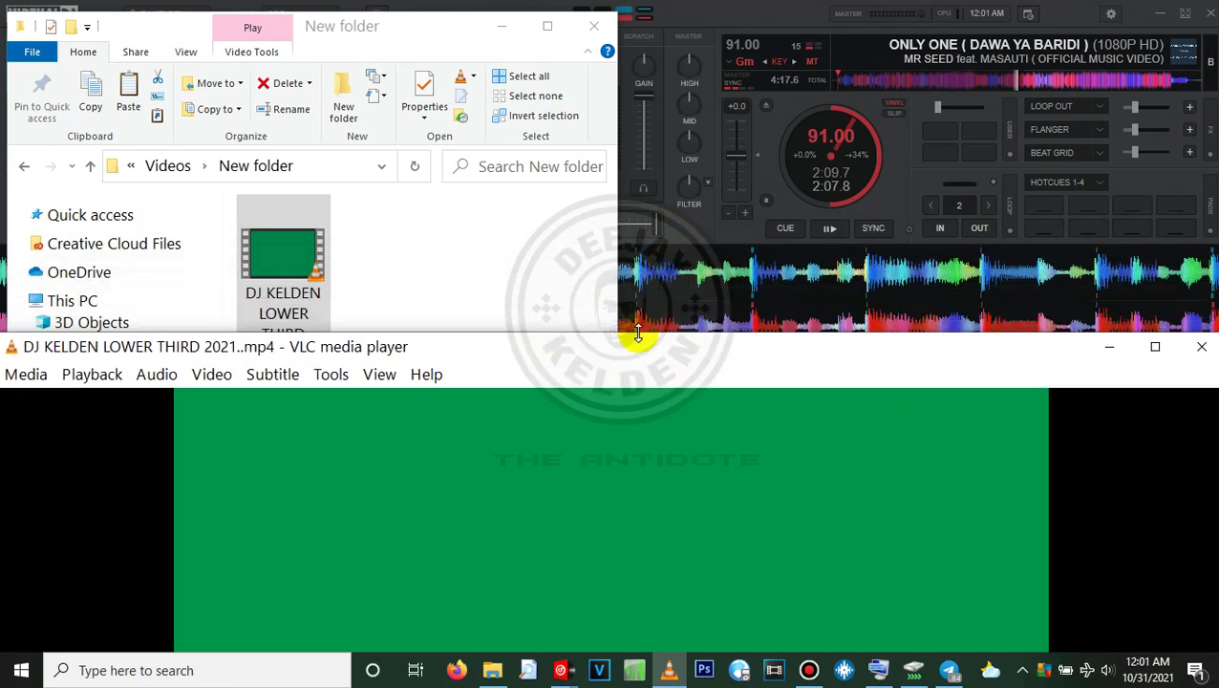
{"action": "left_click", "coordinate": [592, 366]}
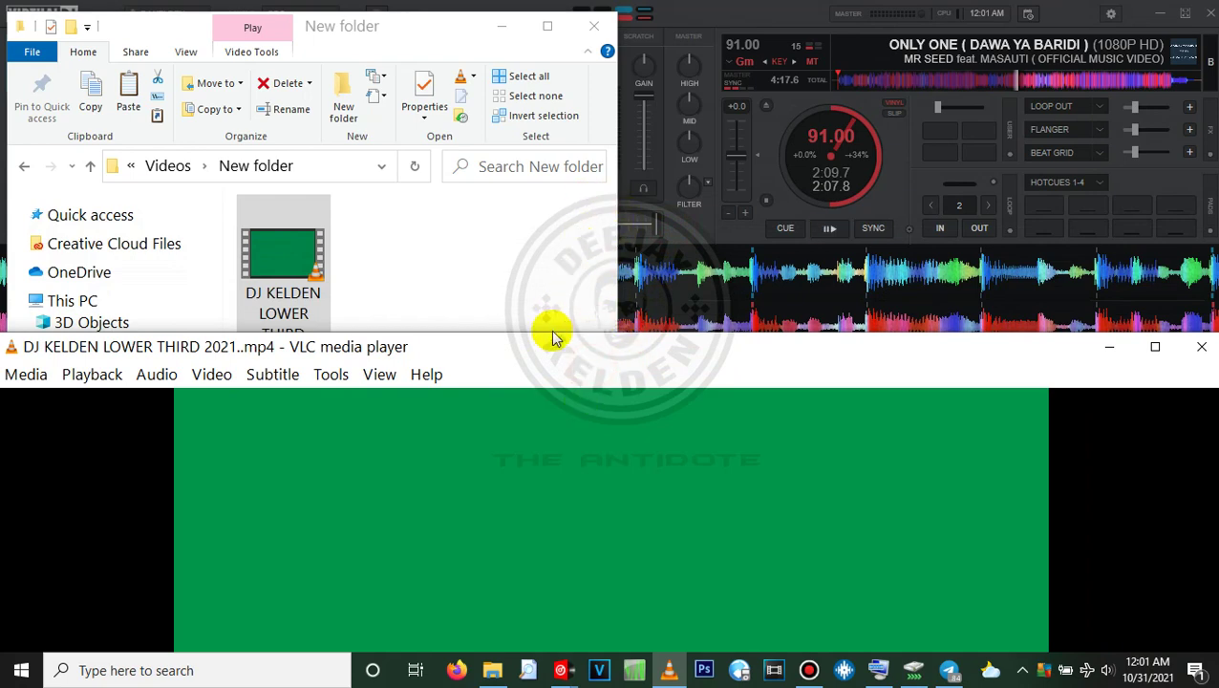
{"action": "left_click_drag", "start_coordinate": [553, 335], "coordinate": [436, 143]}
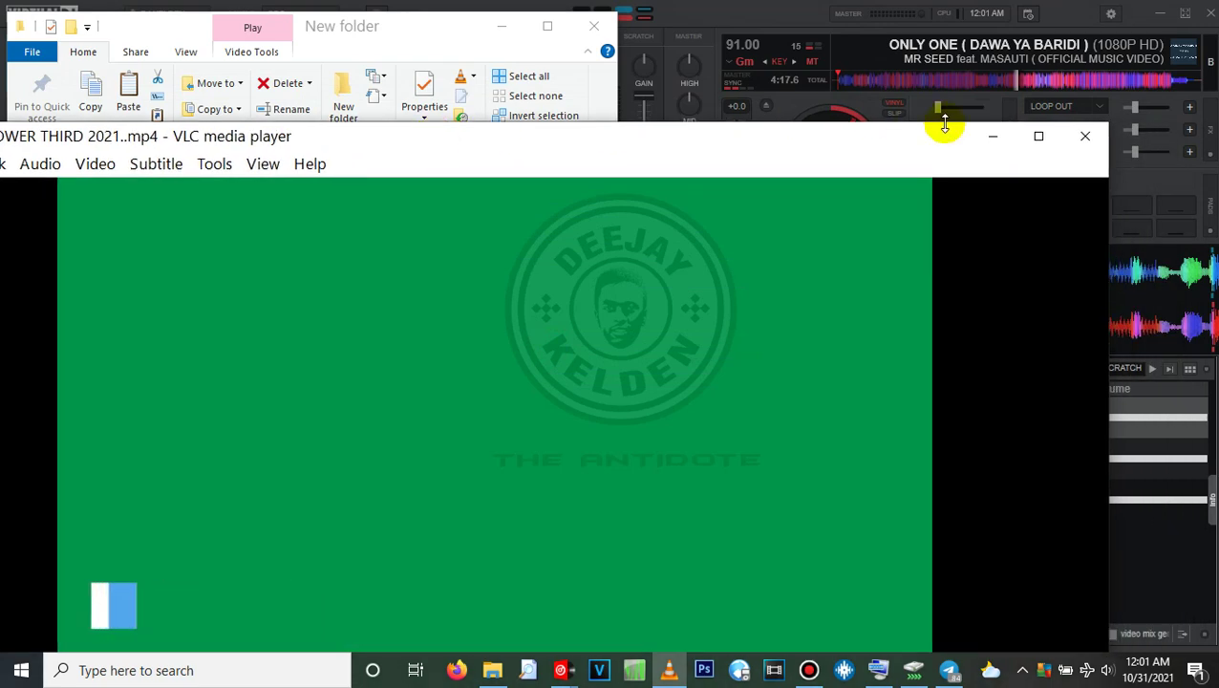
{"action": "left_click", "coordinate": [992, 141]}
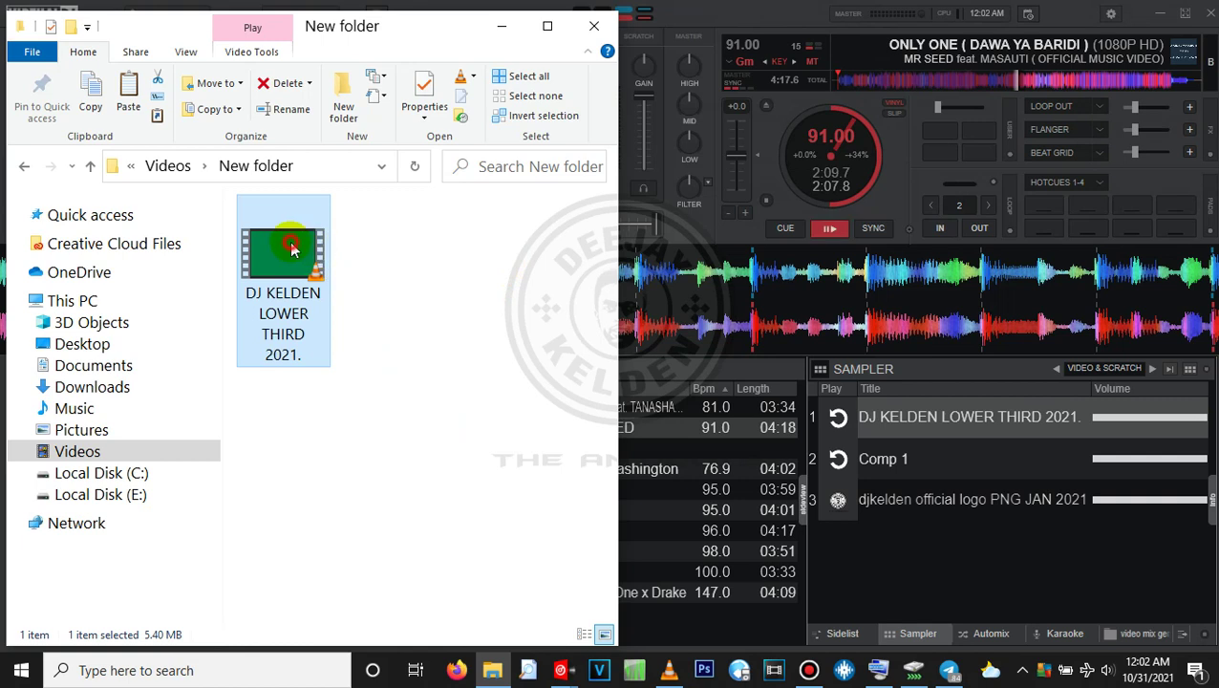
Step: Drag the lower-third MP4 from Explorer into the VirtualDJ sampler list as sample 4
{"action": "left_click_drag", "start_coordinate": [320, 254], "coordinate": [350, 447]}
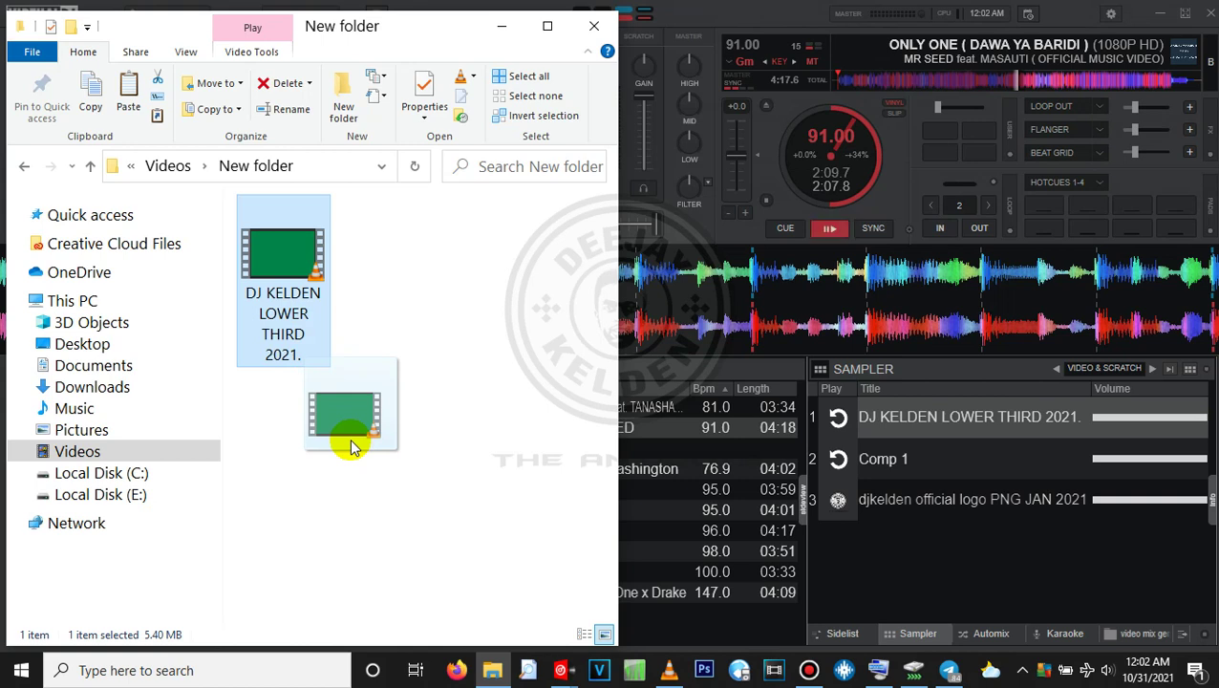
{"action": "left_click_drag", "start_coordinate": [351, 447], "coordinate": [934, 546]}
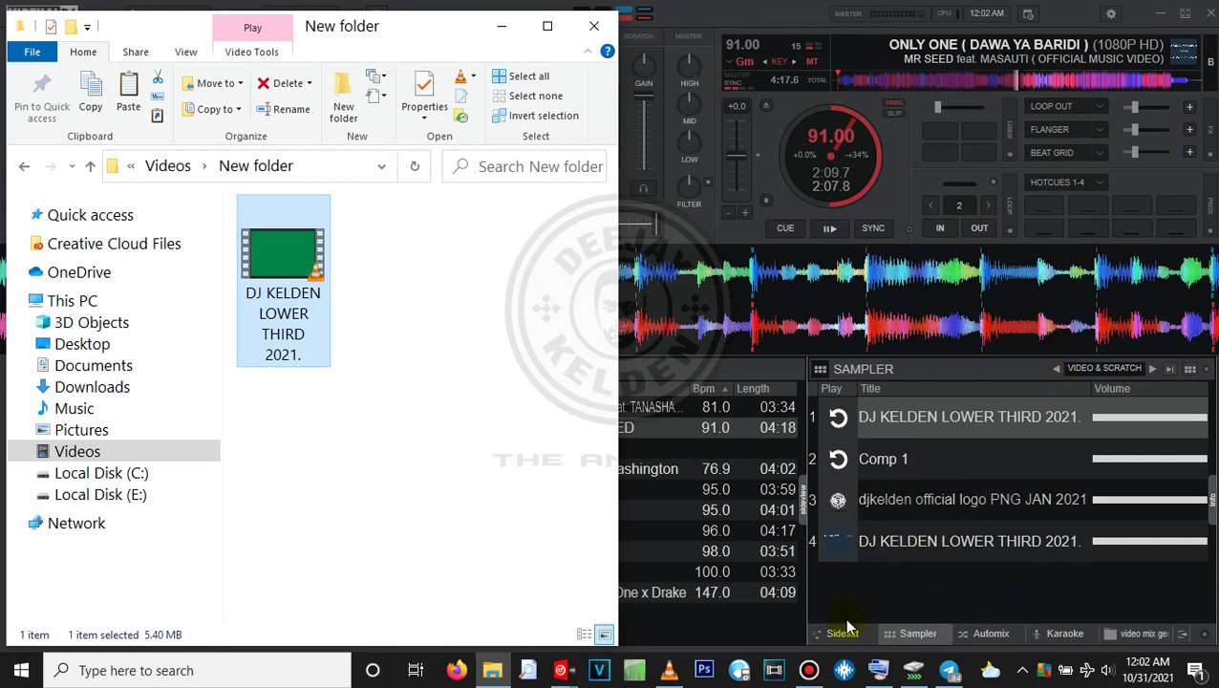
Step: Bring VirtualDJ and its video output window to the front
{"action": "left_click", "coordinate": [898, 635]}
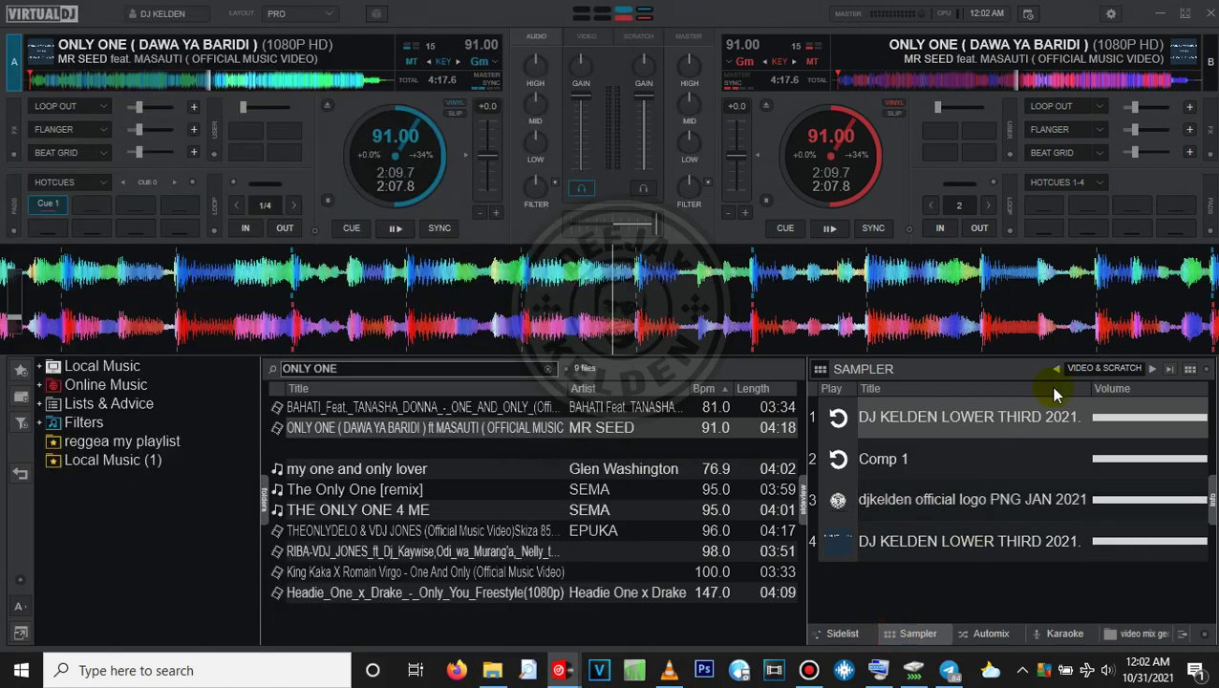
{"action": "mouse_move", "coordinate": [558, 662]}
{"action": "left_click", "coordinate": [614, 619]}
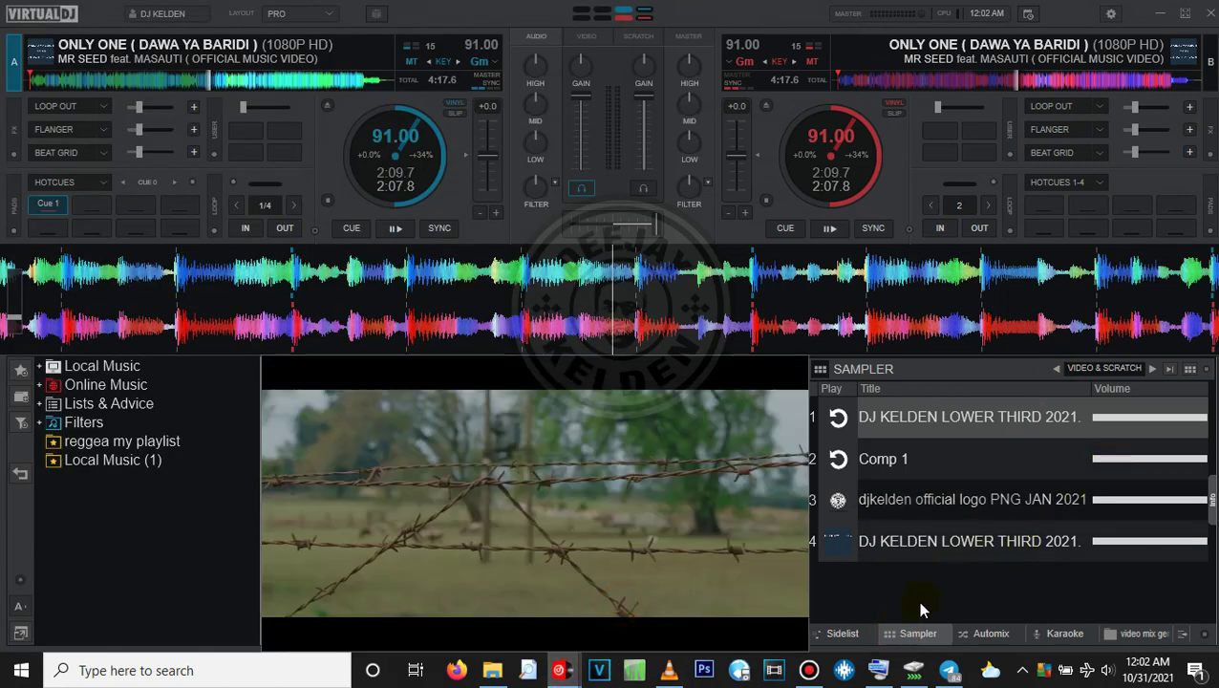
Step: Return the sampler to VIDEO & SCRATCH and play sample 4, the lower-third
{"action": "left_click", "coordinate": [1056, 370]}
{"action": "left_click", "coordinate": [1056, 371]}
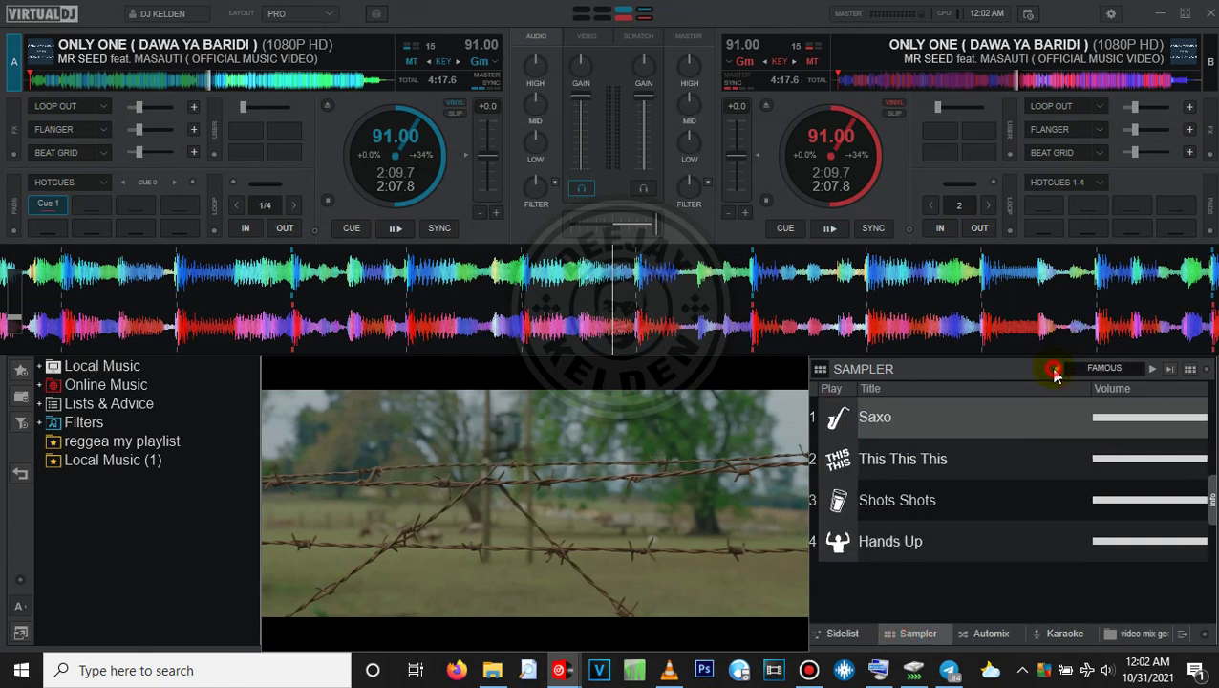
{"action": "left_click", "coordinate": [1055, 372]}
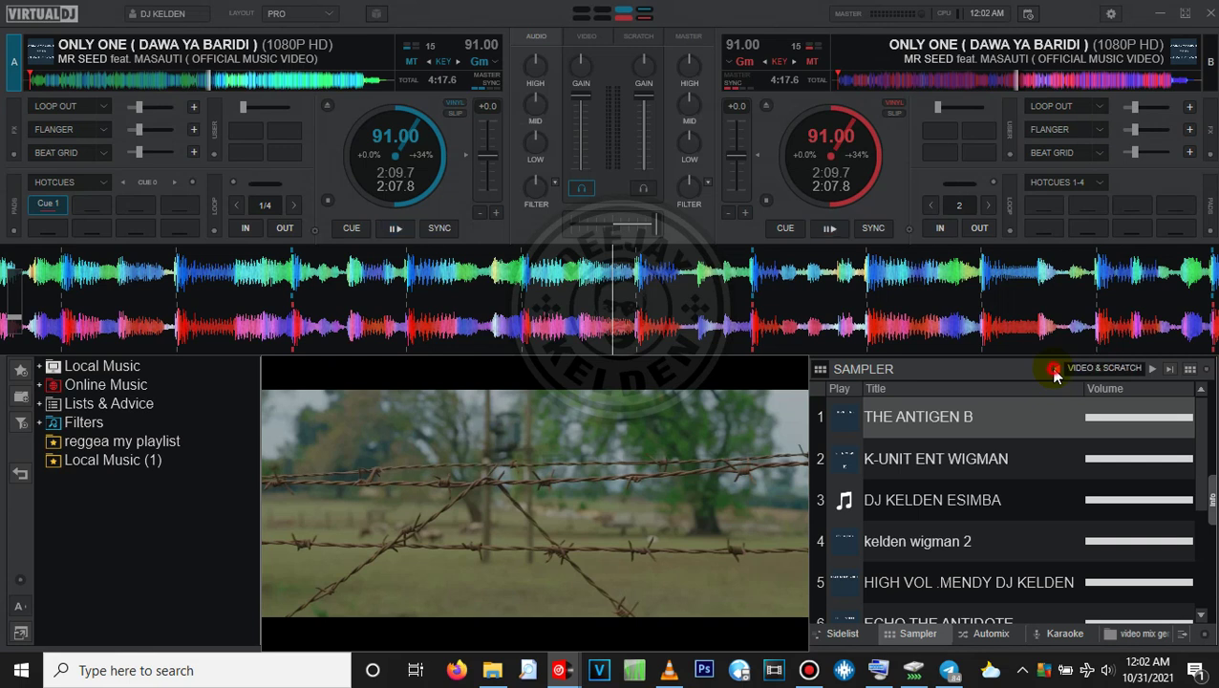
{"action": "left_click", "coordinate": [1055, 372]}
{"action": "left_click", "coordinate": [1055, 372]}
{"action": "left_click", "coordinate": [1157, 371]}
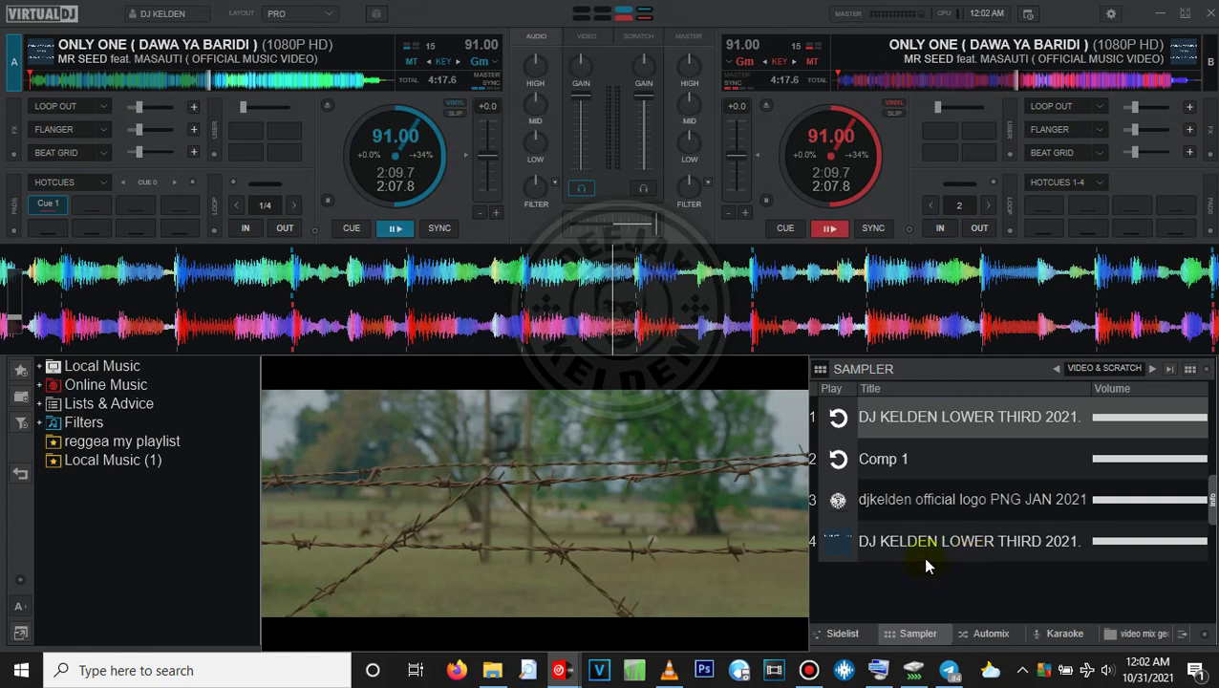
{"action": "left_click", "coordinate": [845, 552]}
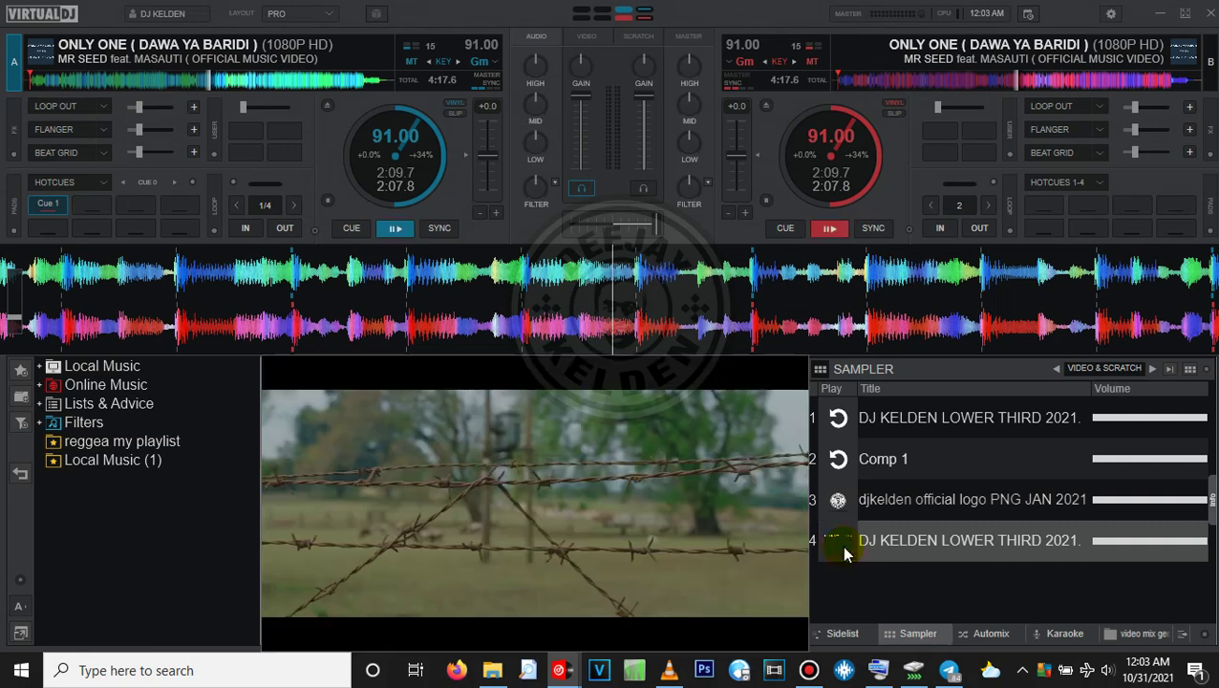
Step: Open the Sample Editor for sample 4 and minimize the video output window
{"action": "right_click", "coordinate": [1192, 548]}
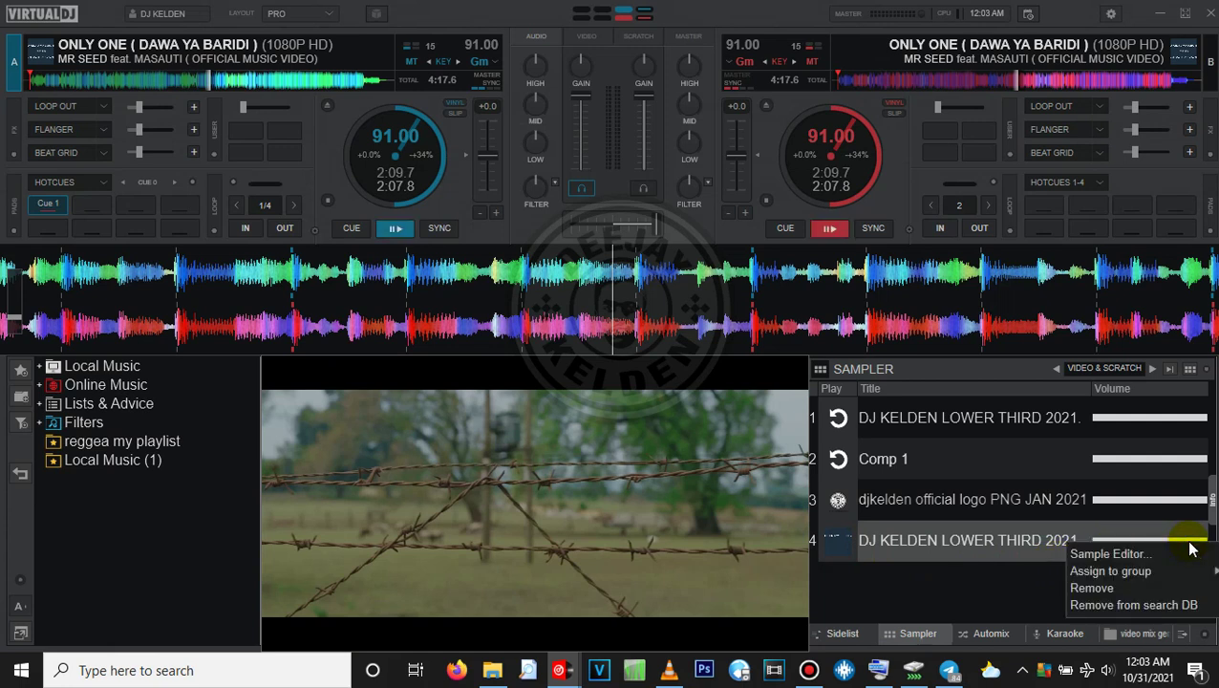
{"action": "left_click", "coordinate": [1119, 555]}
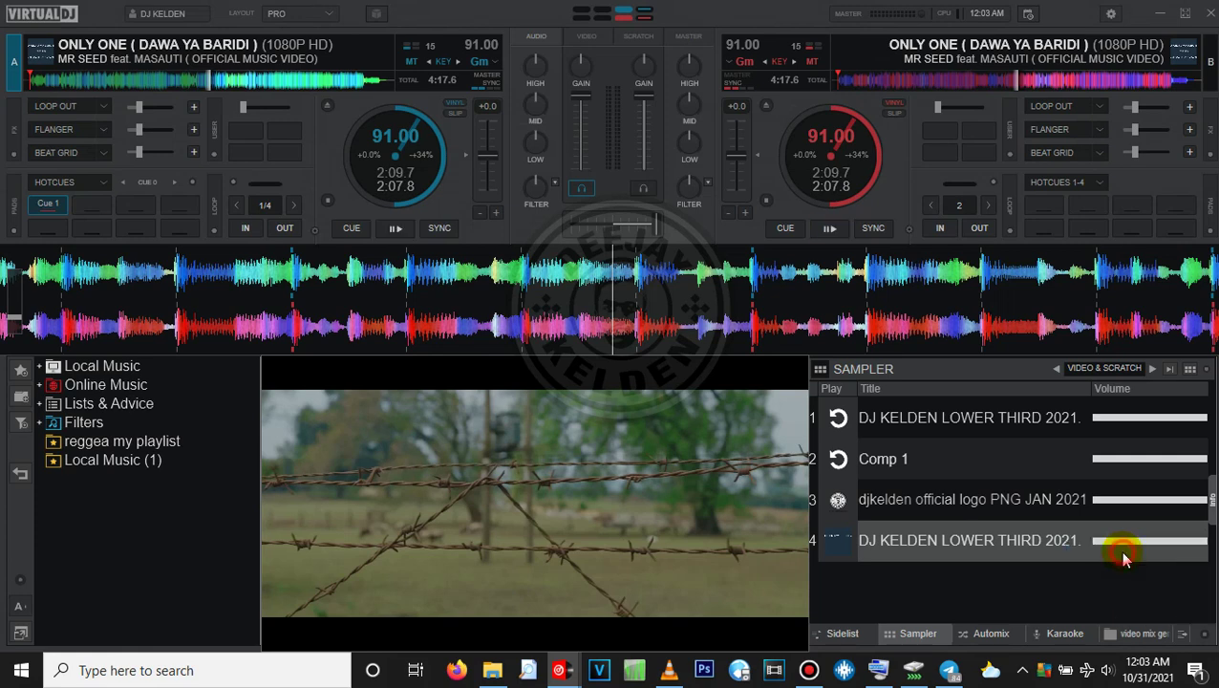
{"action": "right_click", "coordinate": [728, 443]}
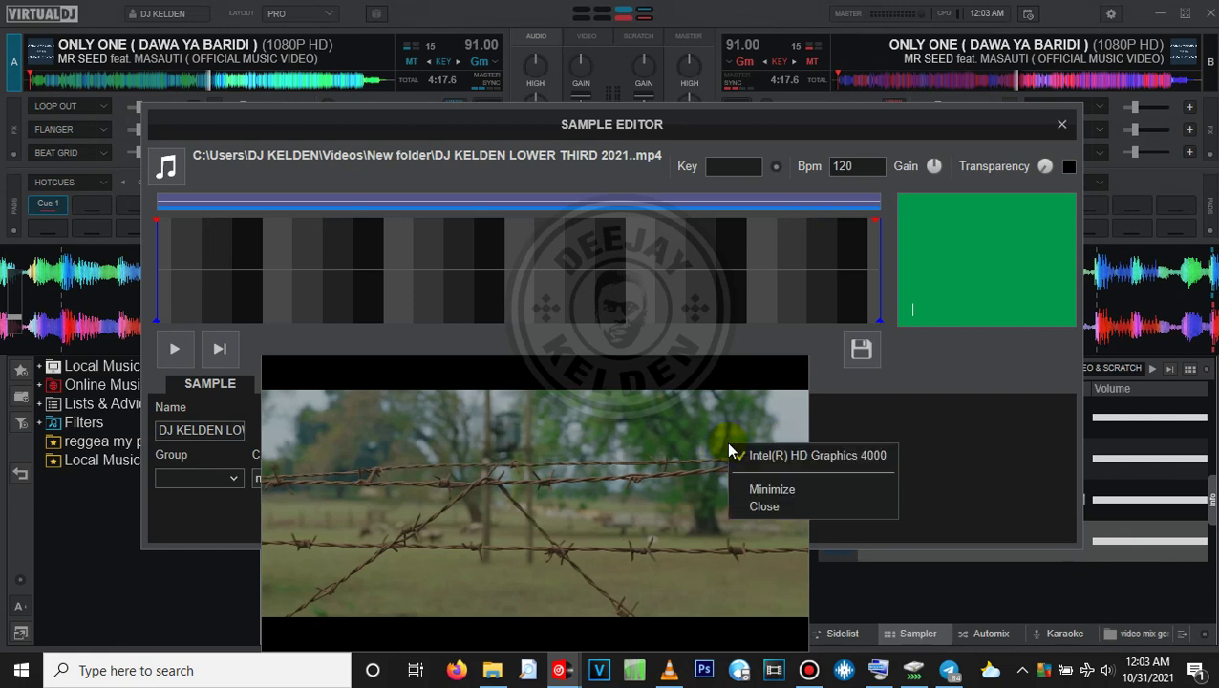
{"action": "left_click", "coordinate": [764, 488]}
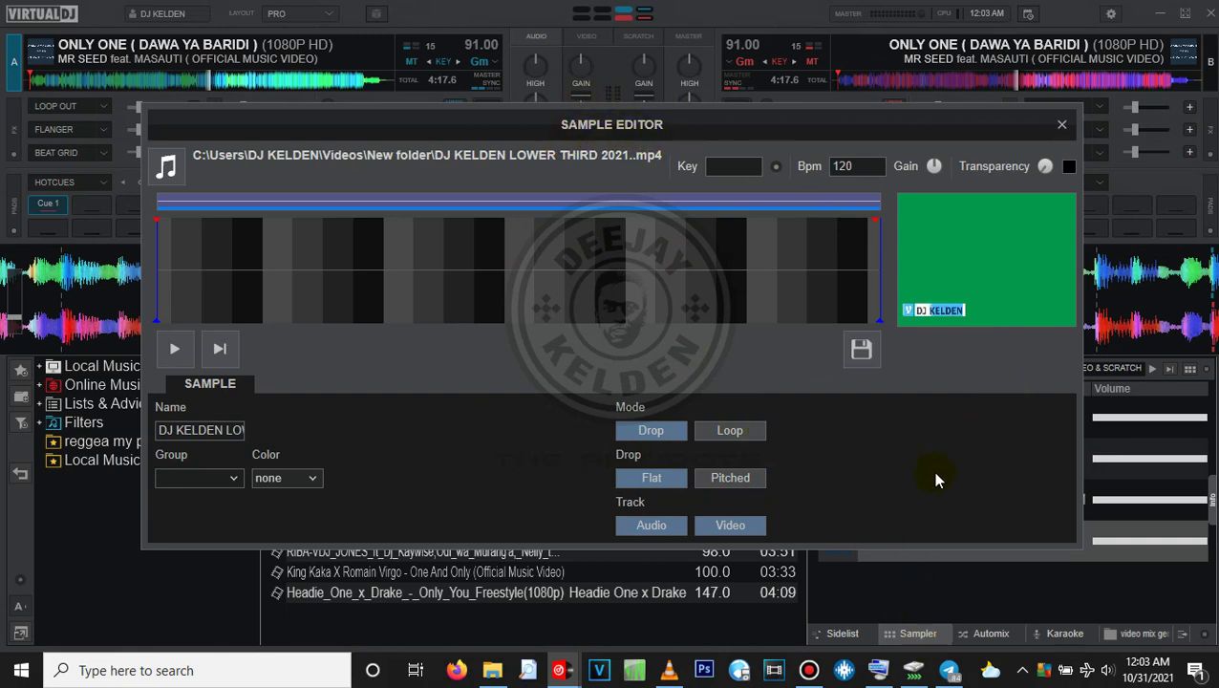
Step: Pick the green background from the preview as the Transparency key colour
{"action": "left_click", "coordinate": [1069, 168]}
{"action": "left_click", "coordinate": [987, 260]}
{"action": "left_click", "coordinate": [1069, 168]}
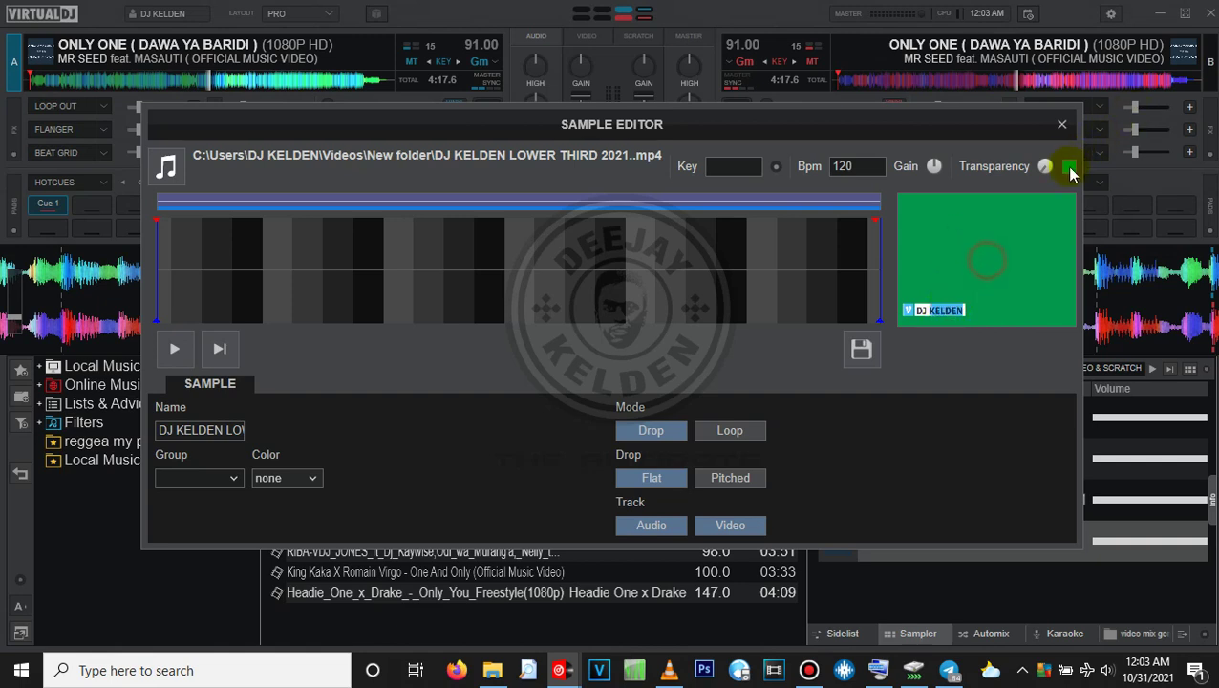
{"action": "left_click", "coordinate": [1005, 261]}
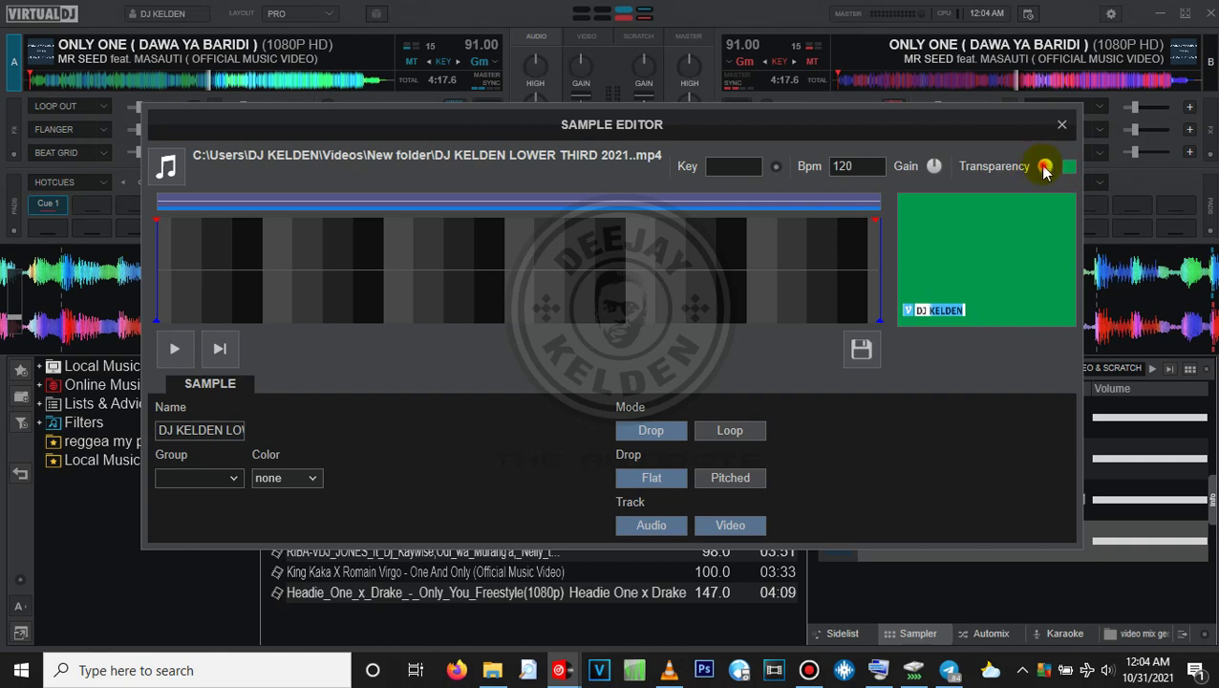
Step: Switch the Transparency knob on so the green is keyed out
{"action": "left_click", "coordinate": [1045, 168]}
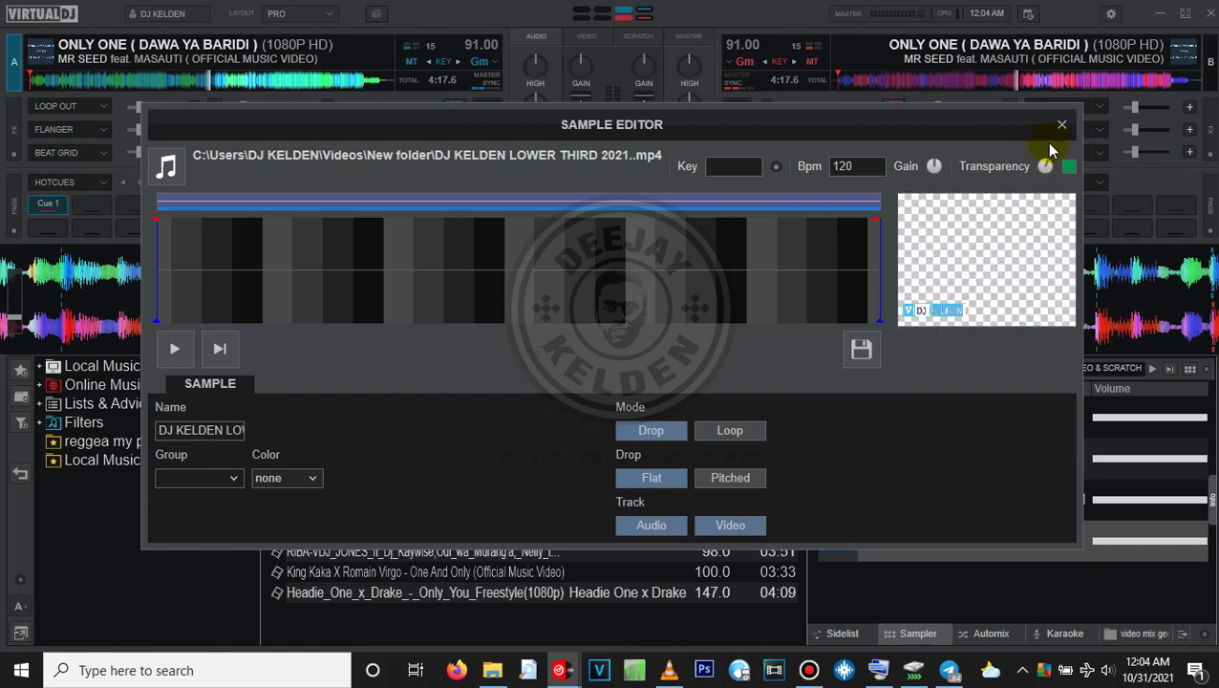
{"action": "left_click", "coordinate": [1044, 167]}
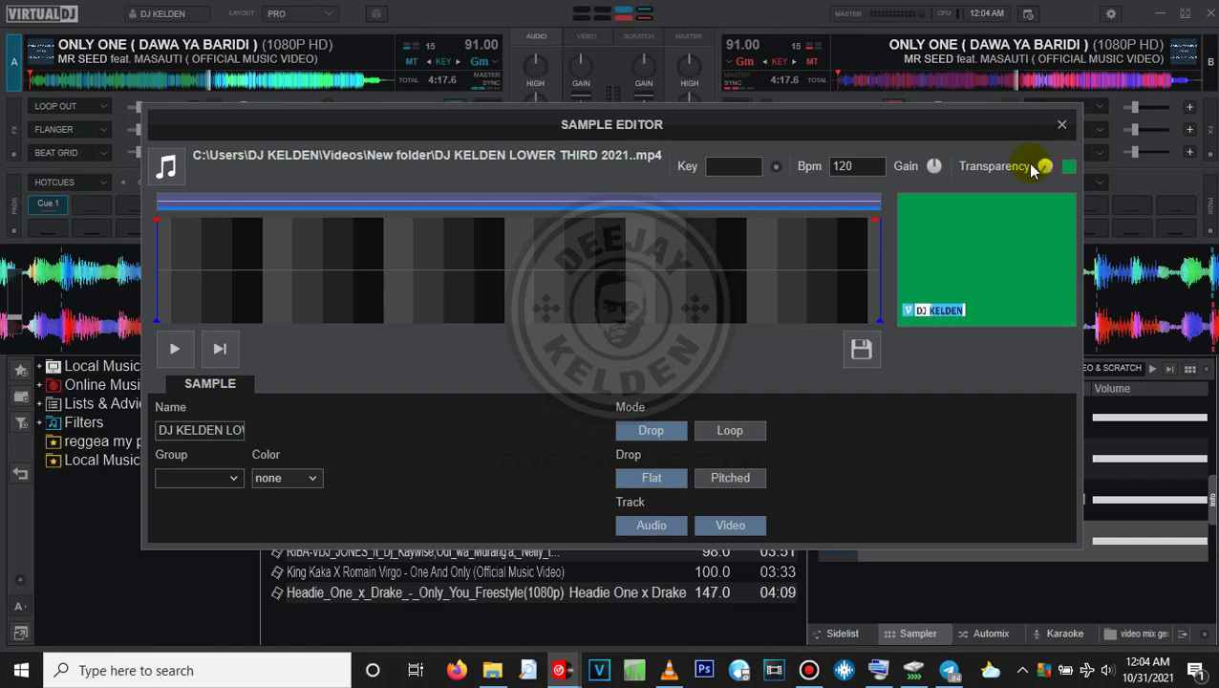
{"action": "left_click", "coordinate": [1041, 167]}
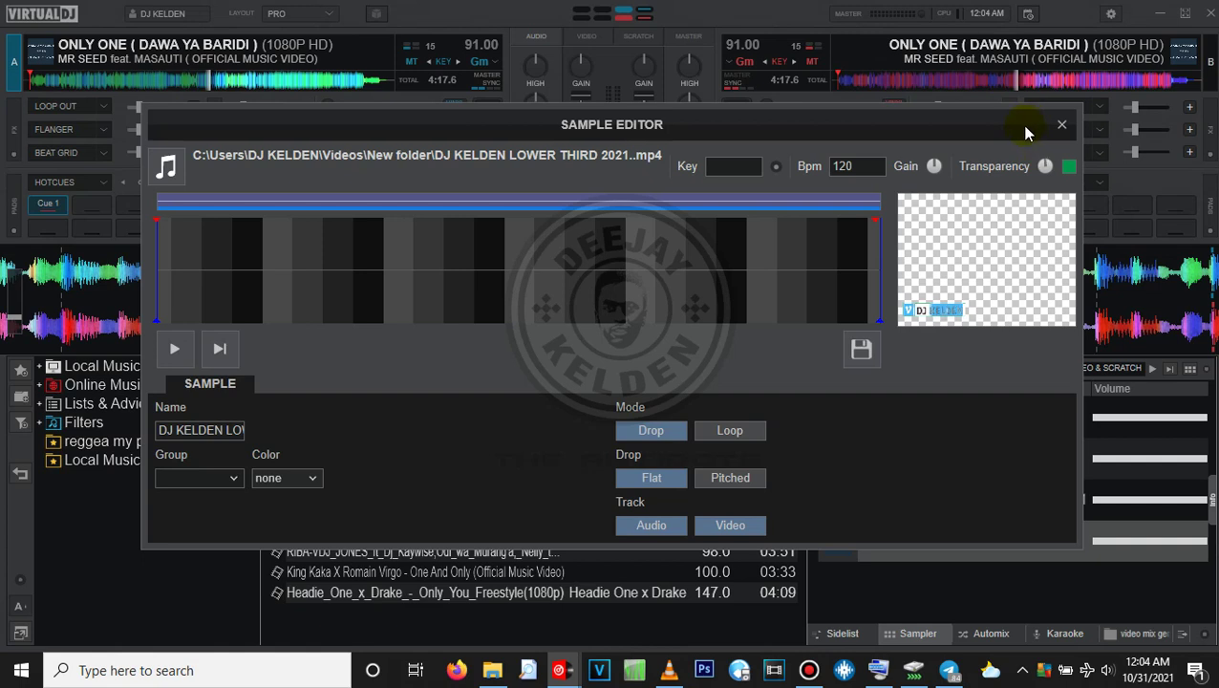
{"action": "left_click", "coordinate": [1025, 167]}
{"action": "left_click", "coordinate": [1028, 169]}
Step: Close the Sample Editor saving the transparency changes, and restore the video output window
{"action": "left_click", "coordinate": [1060, 128]}
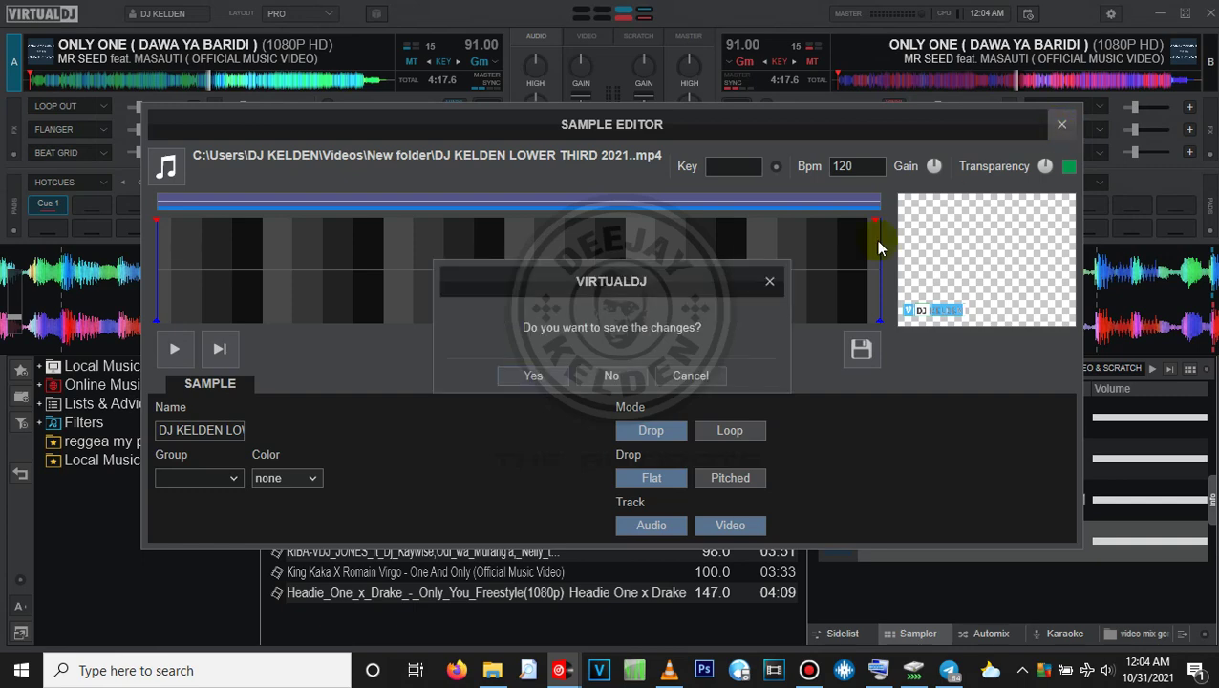
{"action": "left_click", "coordinate": [532, 377]}
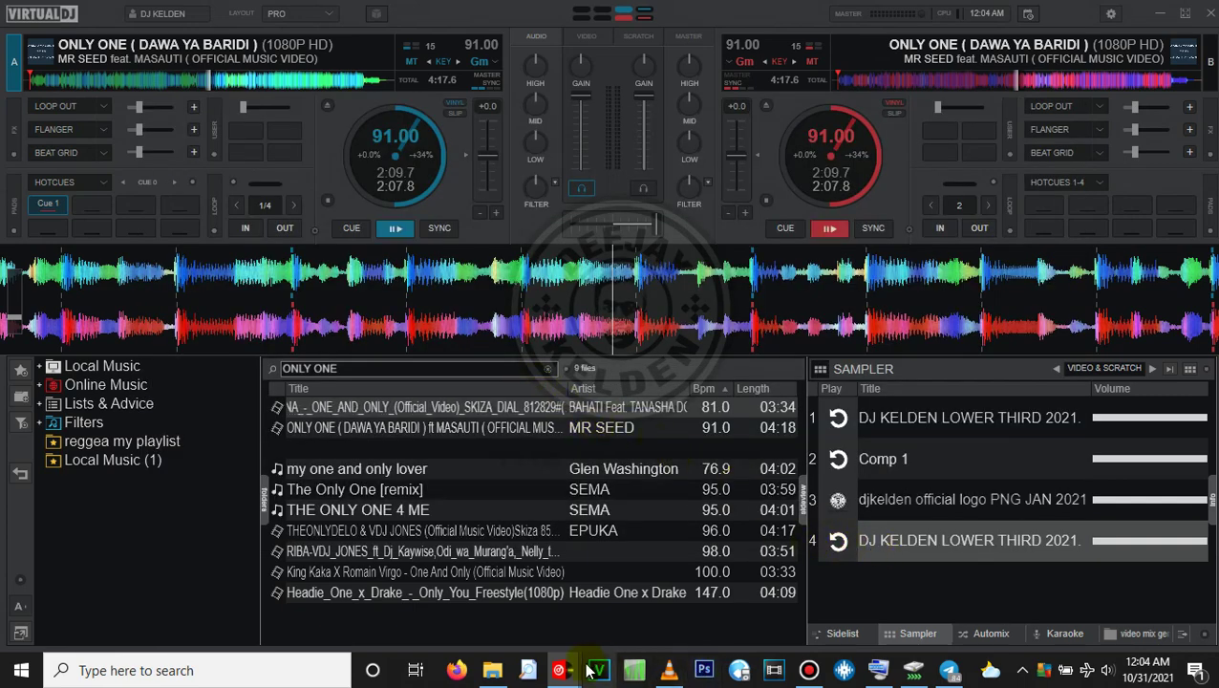
{"action": "mouse_move", "coordinate": [578, 672]}
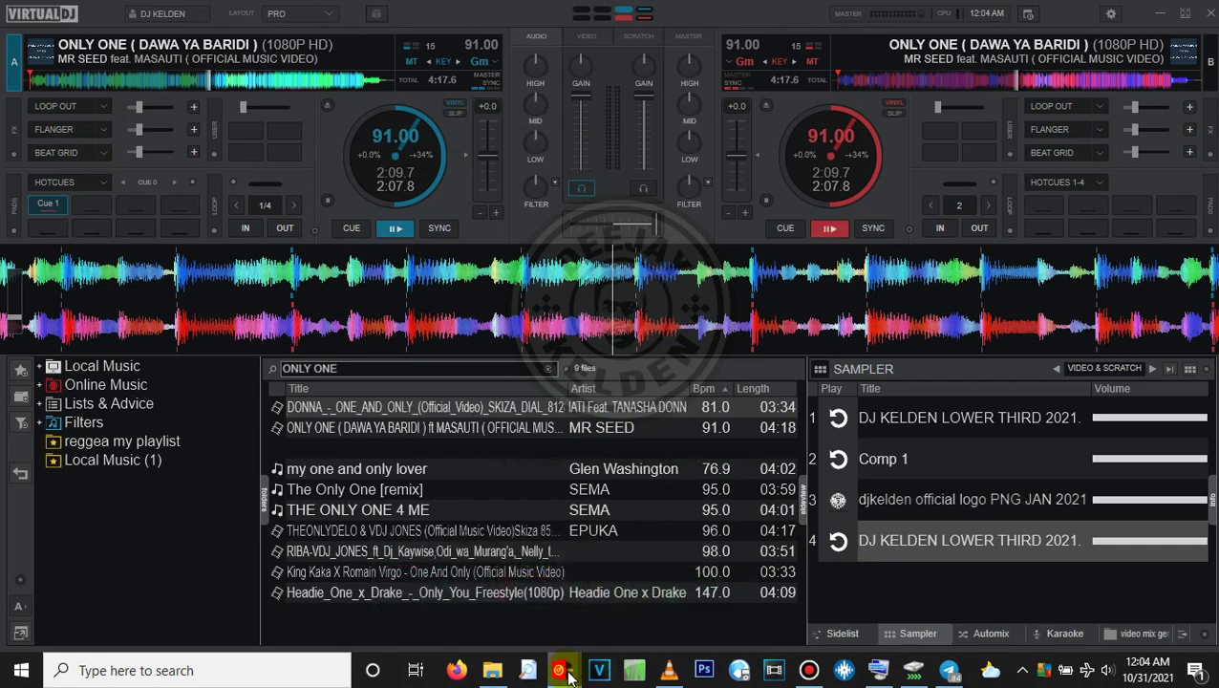
{"action": "right_click", "coordinate": [596, 666]}
{"action": "left_click", "coordinate": [558, 668]}
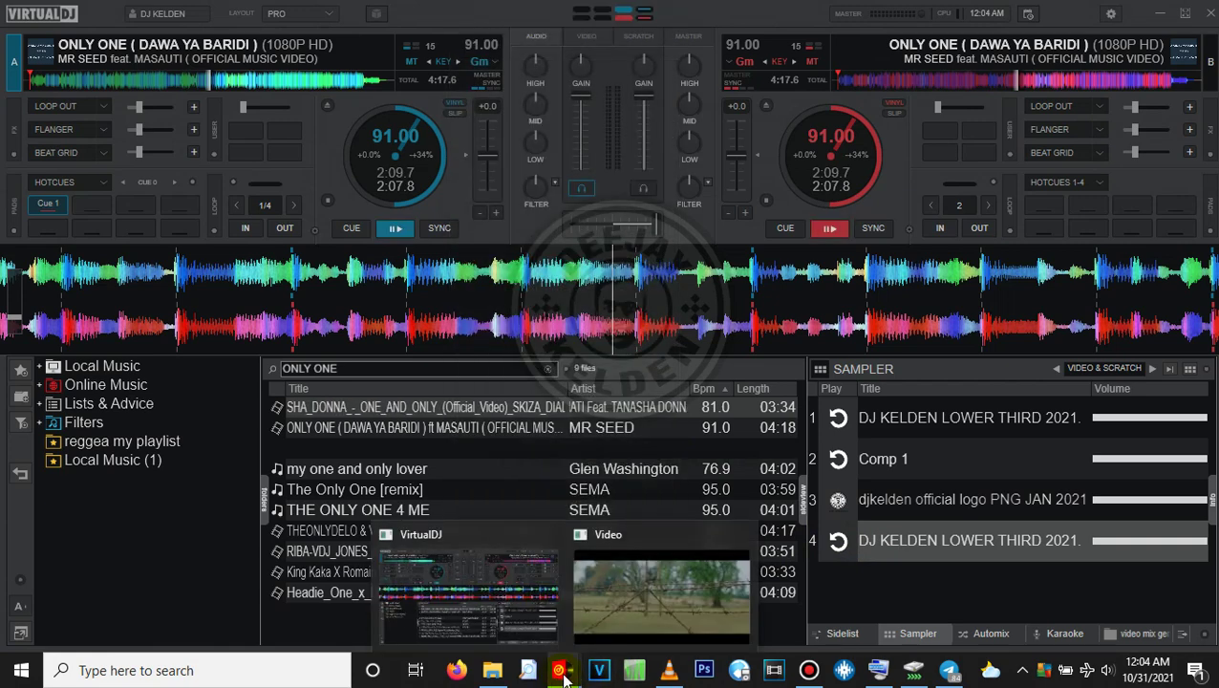
Step: Play the keyed lower-third sample 4 over the music video, then stop it
{"action": "left_click", "coordinate": [838, 541]}
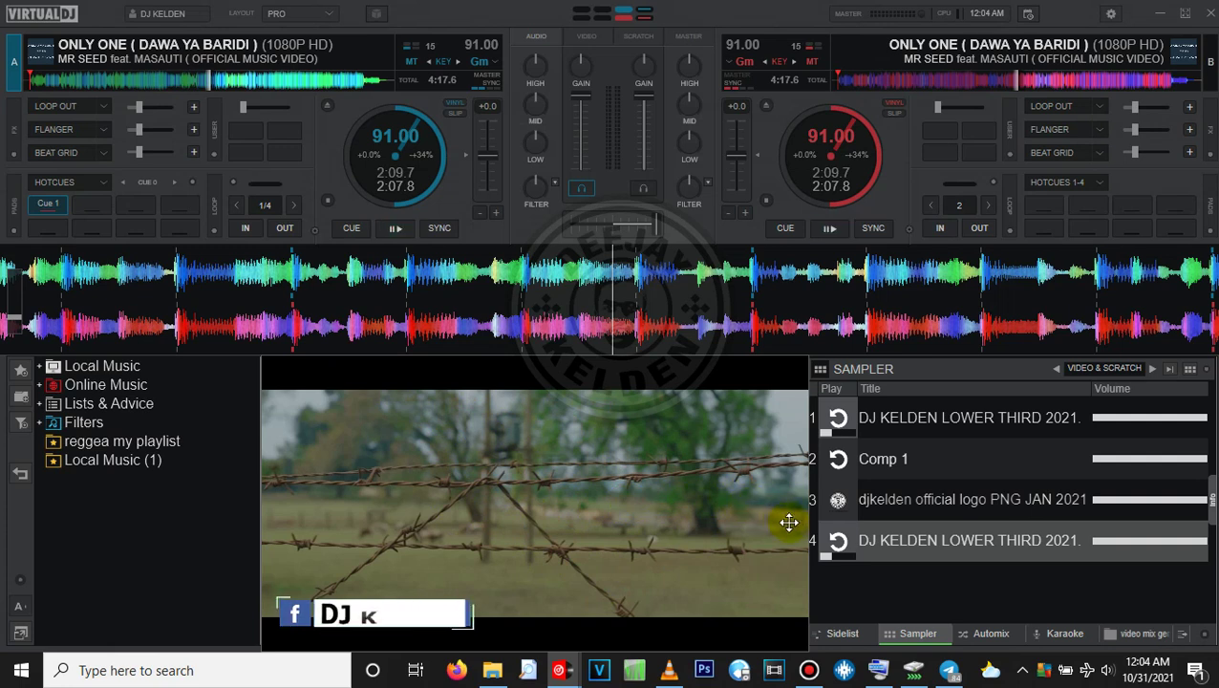
{"action": "left_click", "coordinate": [837, 547]}
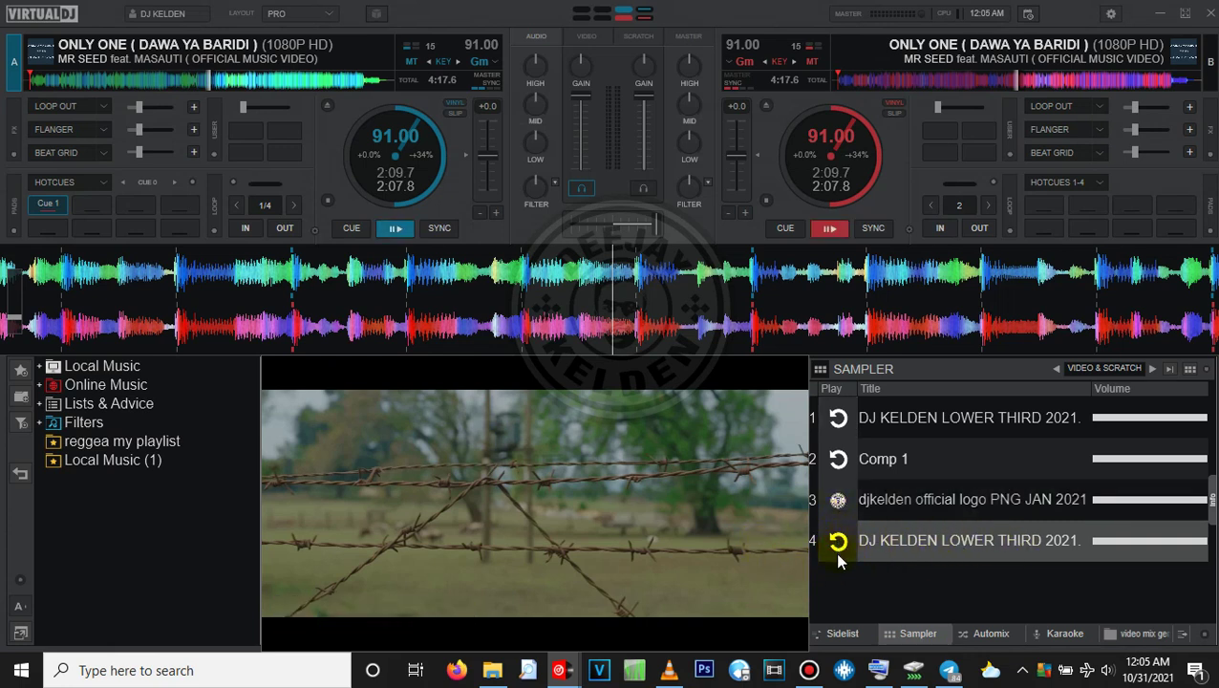
{"action": "left_click", "coordinate": [829, 538]}
Step: Open the fourth sample's Sample Editor and hide the floating video preview covering it
{"action": "right_click", "coordinate": [1068, 540]}
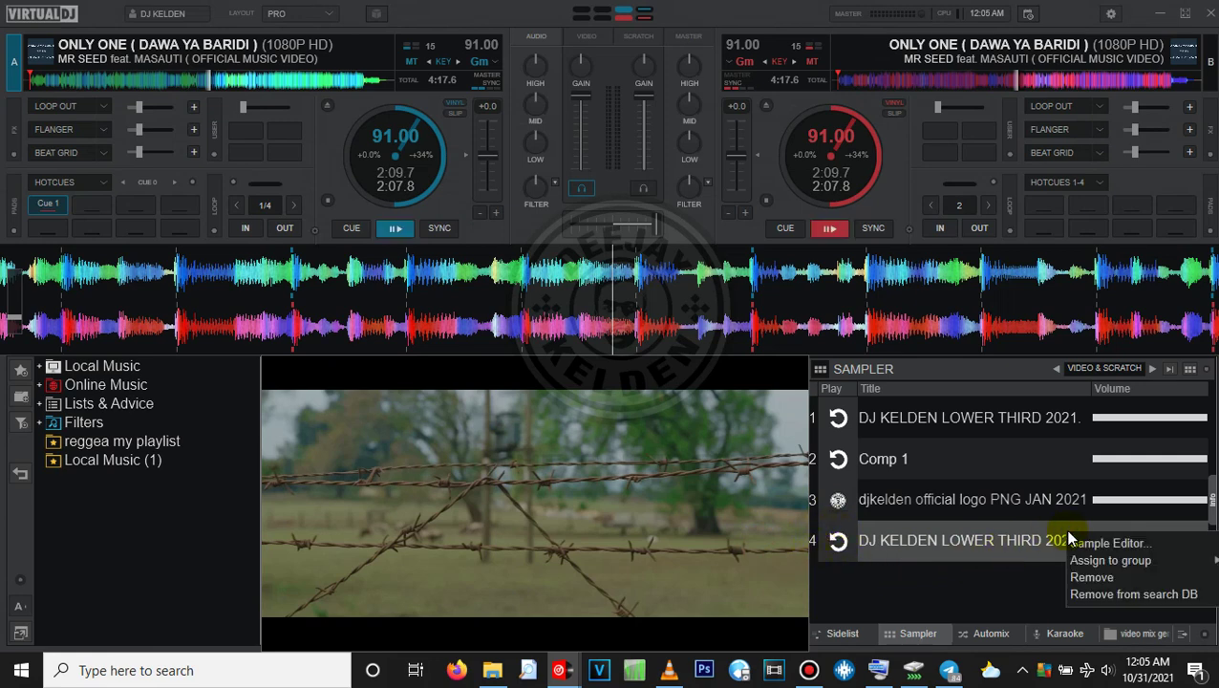
{"action": "left_click", "coordinate": [1078, 533]}
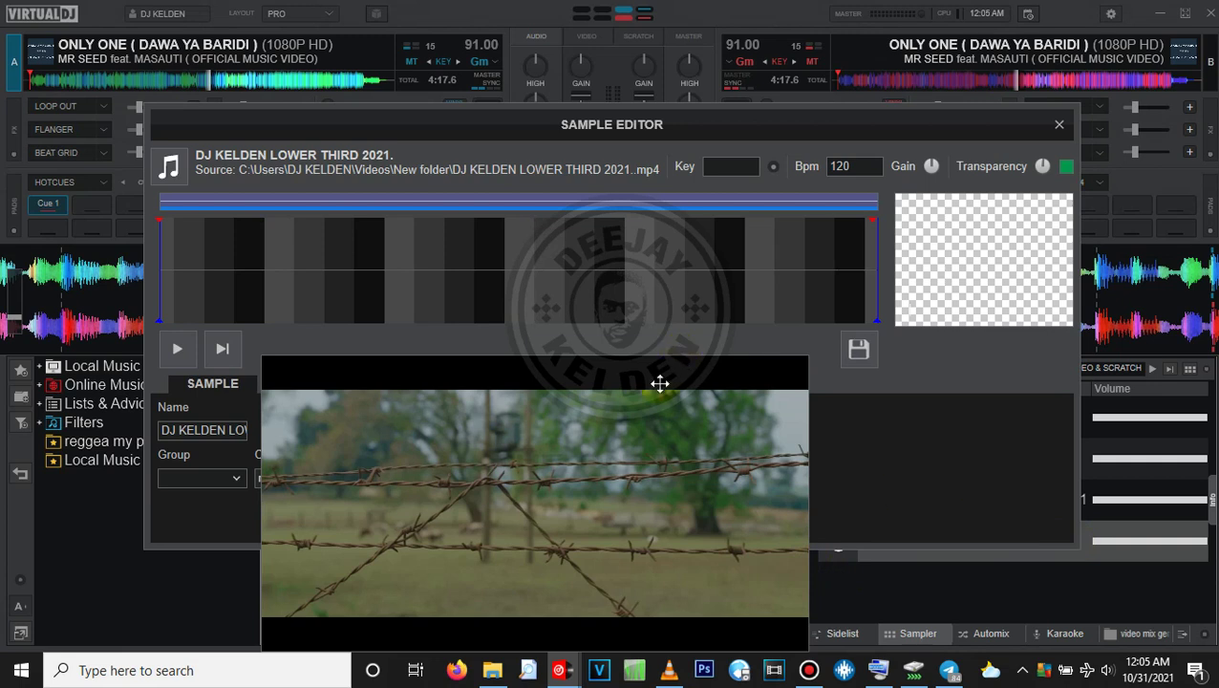
{"action": "right_click", "coordinate": [639, 413]}
{"action": "left_click", "coordinate": [681, 457]}
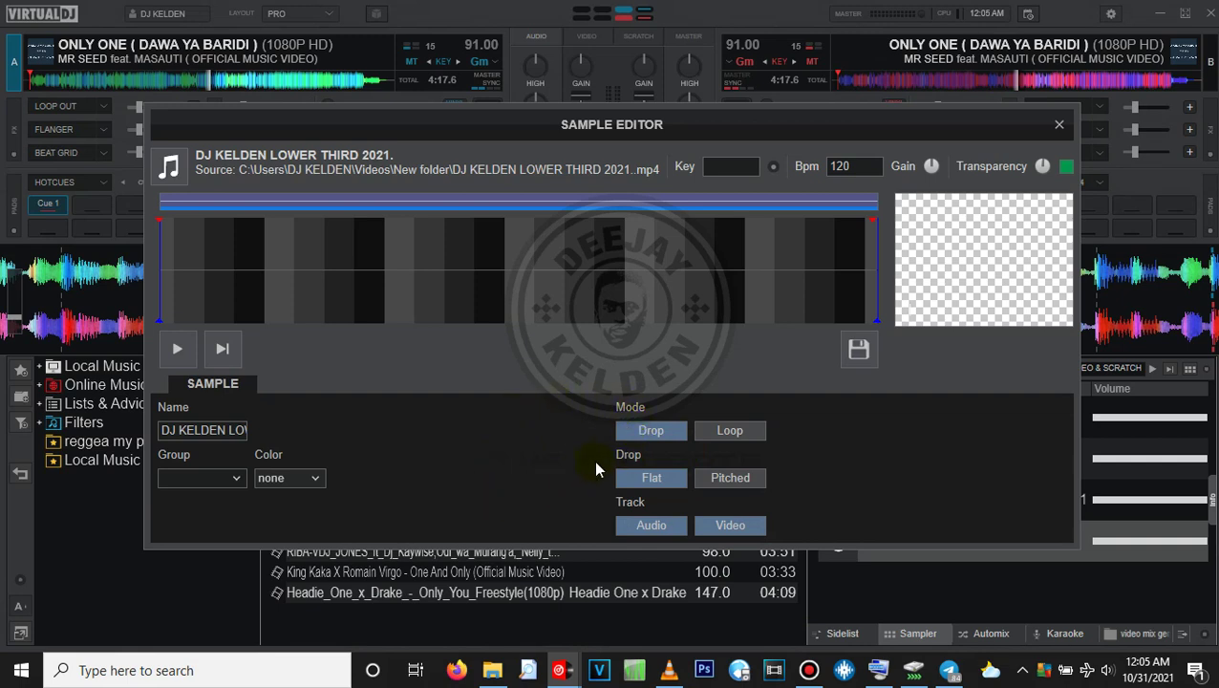
Step: Switch the sample's Mode to Loop with Sync-Lock and close the editor
{"action": "left_click", "coordinate": [629, 430]}
{"action": "left_click", "coordinate": [730, 431]}
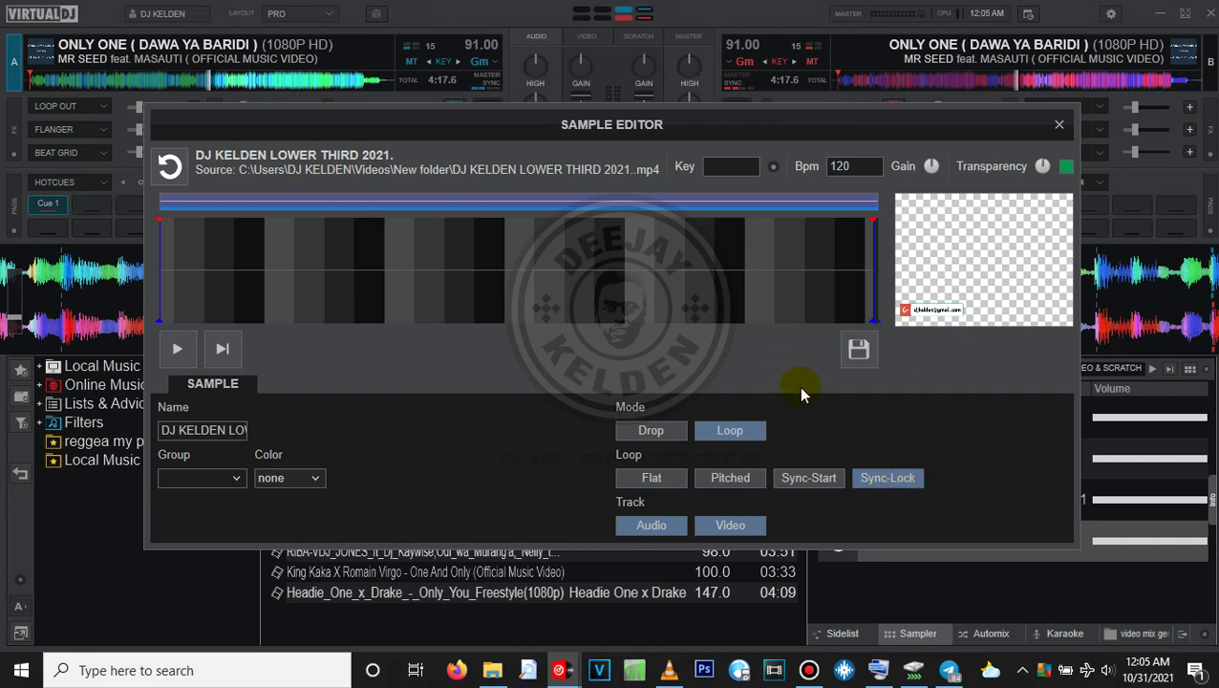
{"action": "left_click", "coordinate": [1059, 126]}
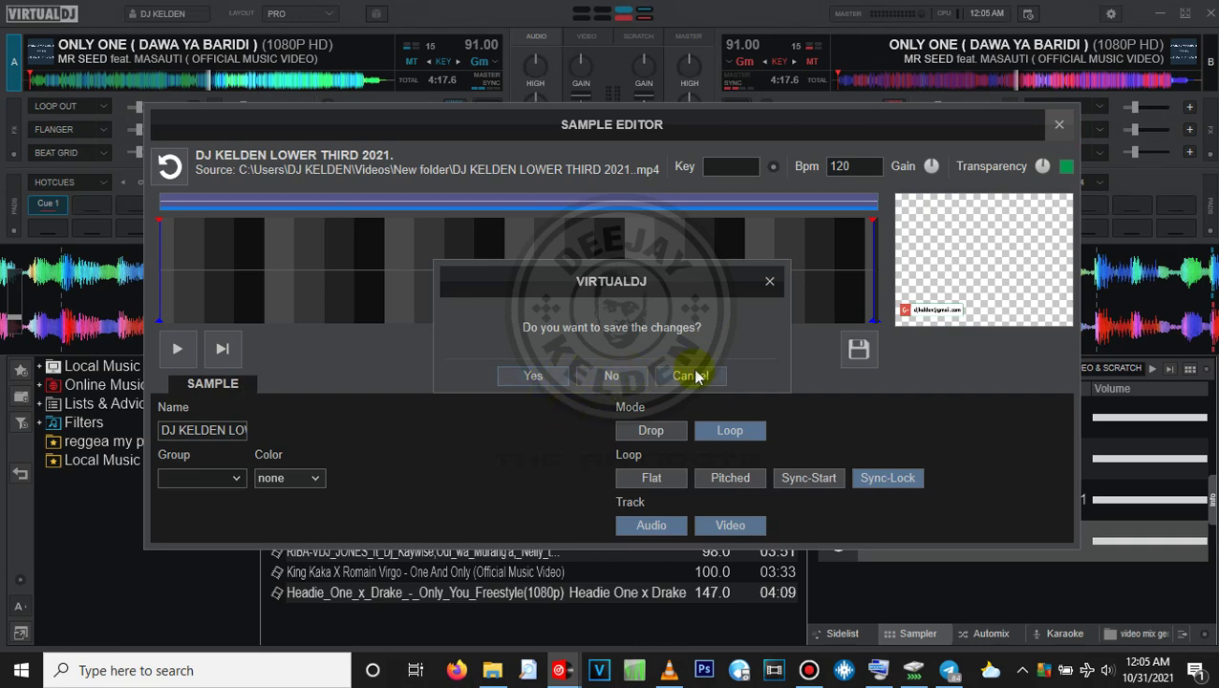
Step: Discard the fourth sample's Loop change, then review the first lower-third sample's Drop settings and close its editor
{"action": "left_click", "coordinate": [628, 380]}
{"action": "left_click", "coordinate": [1008, 417]}
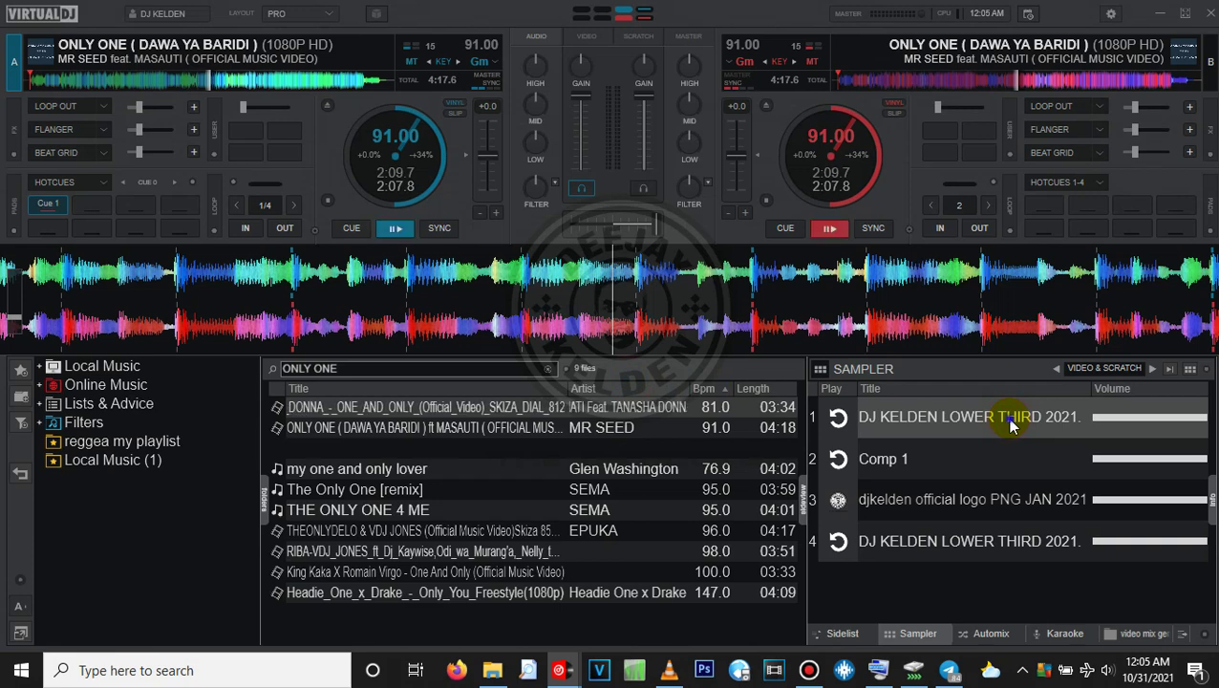
{"action": "right_click", "coordinate": [1010, 423]}
{"action": "left_click", "coordinate": [1010, 427]}
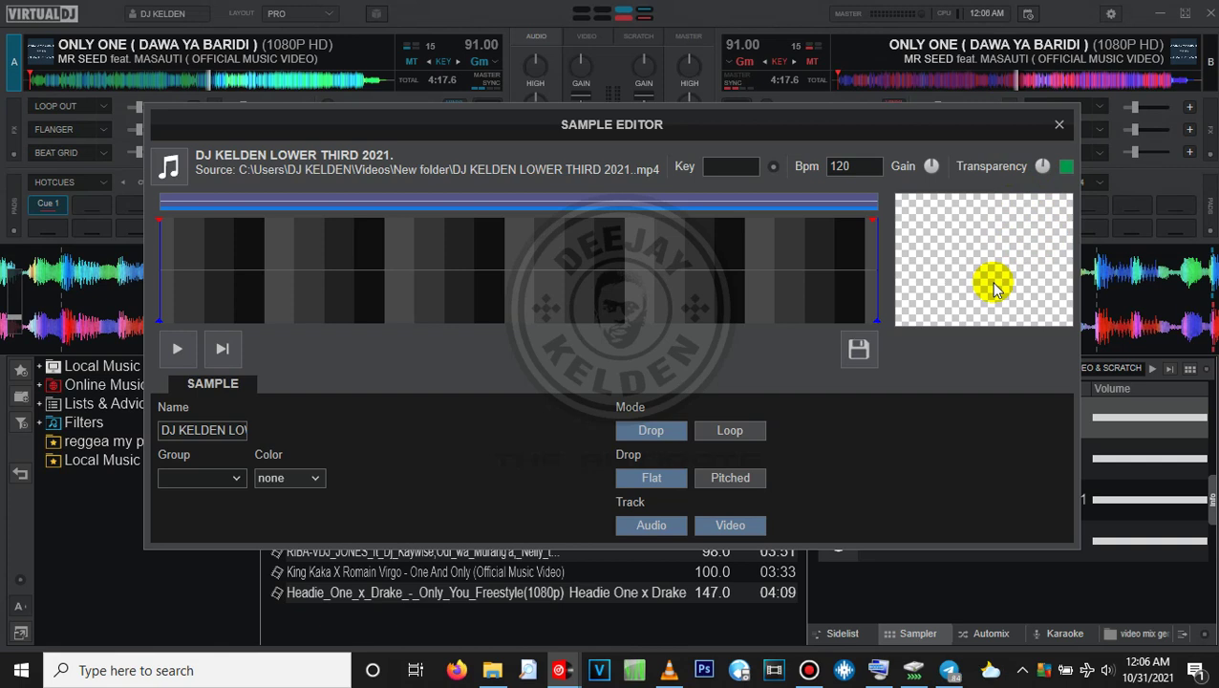
{"action": "left_click", "coordinate": [1059, 125]}
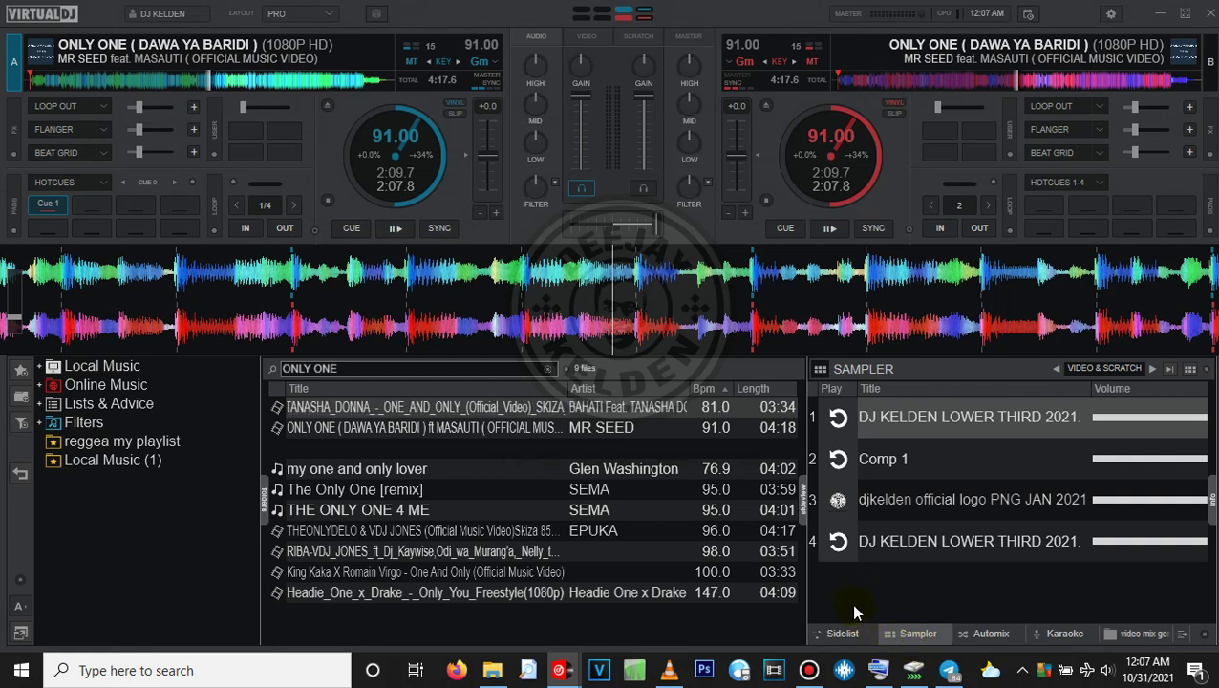
Step: Bring up the Telegram channel of DJ-software posts from the taskbar
{"action": "left_click", "coordinate": [949, 670]}
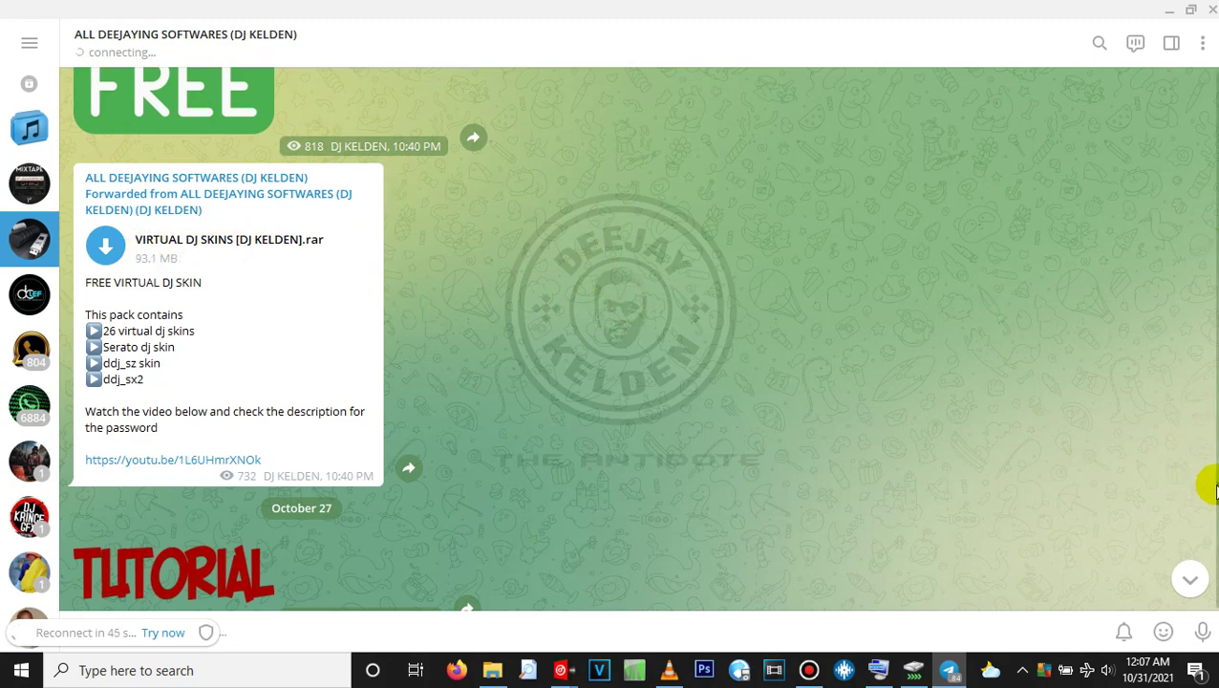
Step: Scroll back through older channel posts to the TapeStop, Bandicam and MP3 TAG post
{"action": "scroll", "coordinate": [1206, 479], "scroll_direction": "up", "scroll_amount": 3}
{"action": "scroll", "coordinate": [1206, 473], "scroll_direction": "up", "scroll_amount": 5}
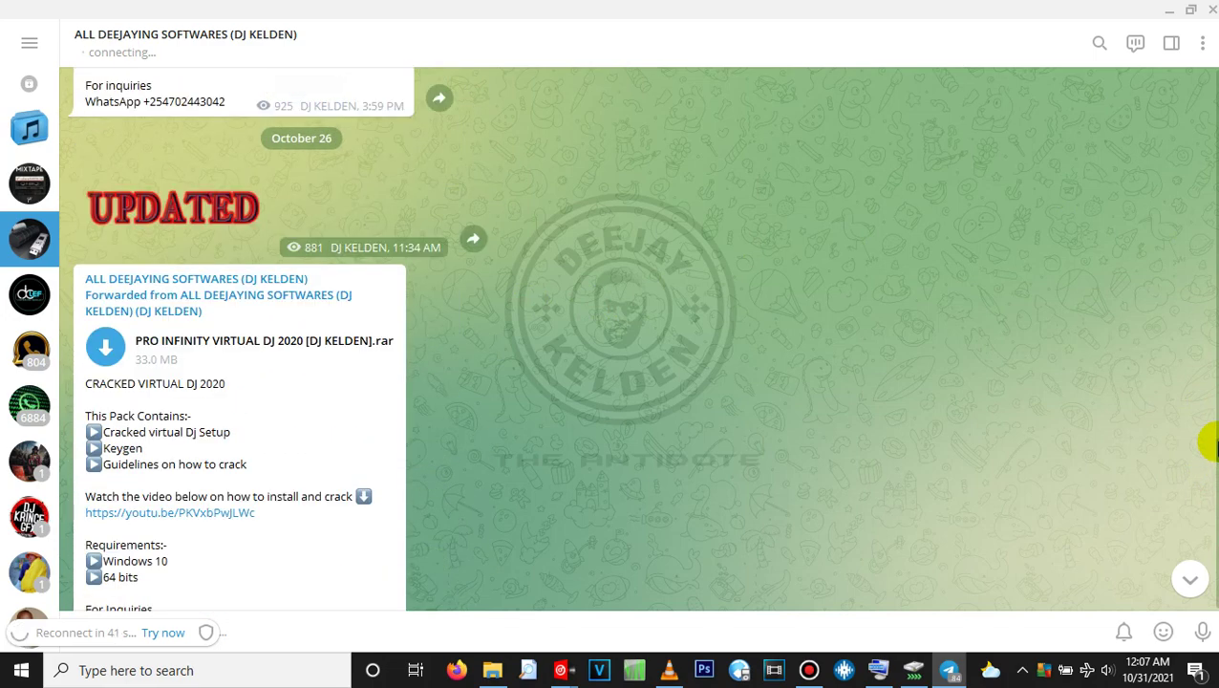
{"action": "scroll", "coordinate": [1208, 441], "scroll_direction": "up", "scroll_amount": 4}
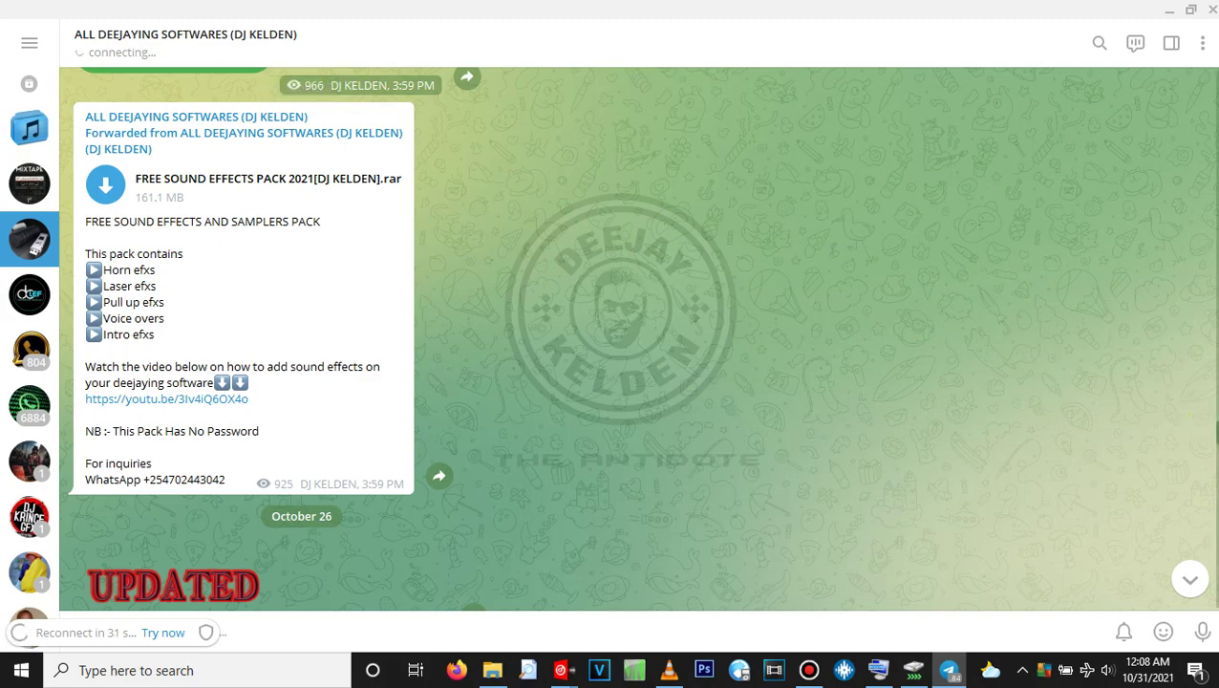
{"action": "scroll", "coordinate": [256, 340], "scroll_direction": "up", "scroll_amount": 10}
{"action": "scroll", "coordinate": [263, 340], "scroll_direction": "up", "scroll_amount": 10}
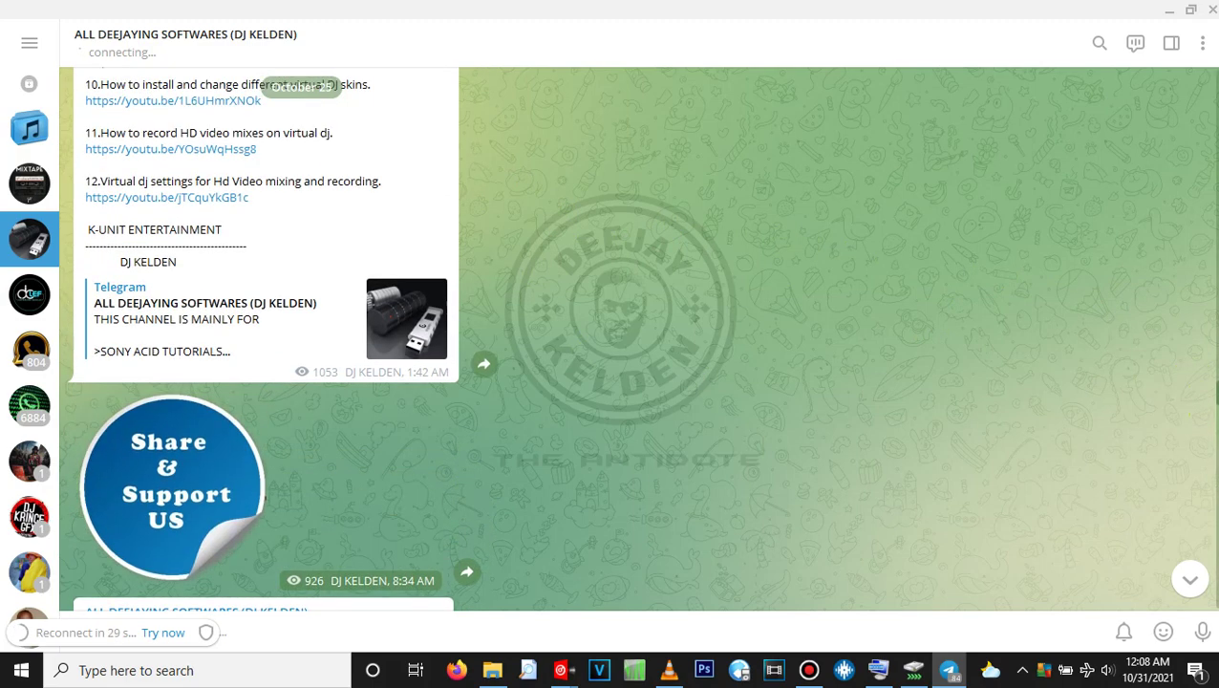
{"action": "scroll", "coordinate": [263, 339], "scroll_direction": "up", "scroll_amount": 15}
{"action": "scroll", "coordinate": [1210, 244], "scroll_direction": "up", "scroll_amount": 15}
{"action": "scroll", "coordinate": [1210, 244], "scroll_direction": "up", "scroll_amount": 1}
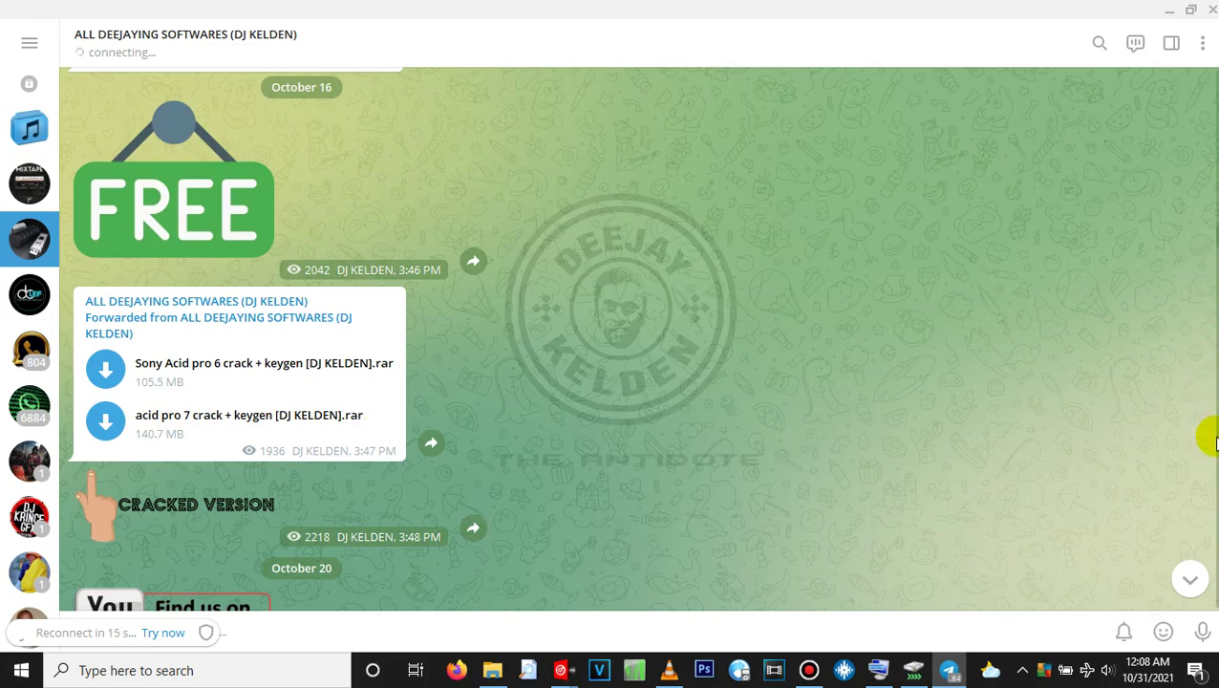
{"action": "scroll", "coordinate": [1210, 430], "scroll_direction": "down", "scroll_amount": 10}
{"action": "scroll", "coordinate": [1212, 413], "scroll_direction": "up", "scroll_amount": 3}
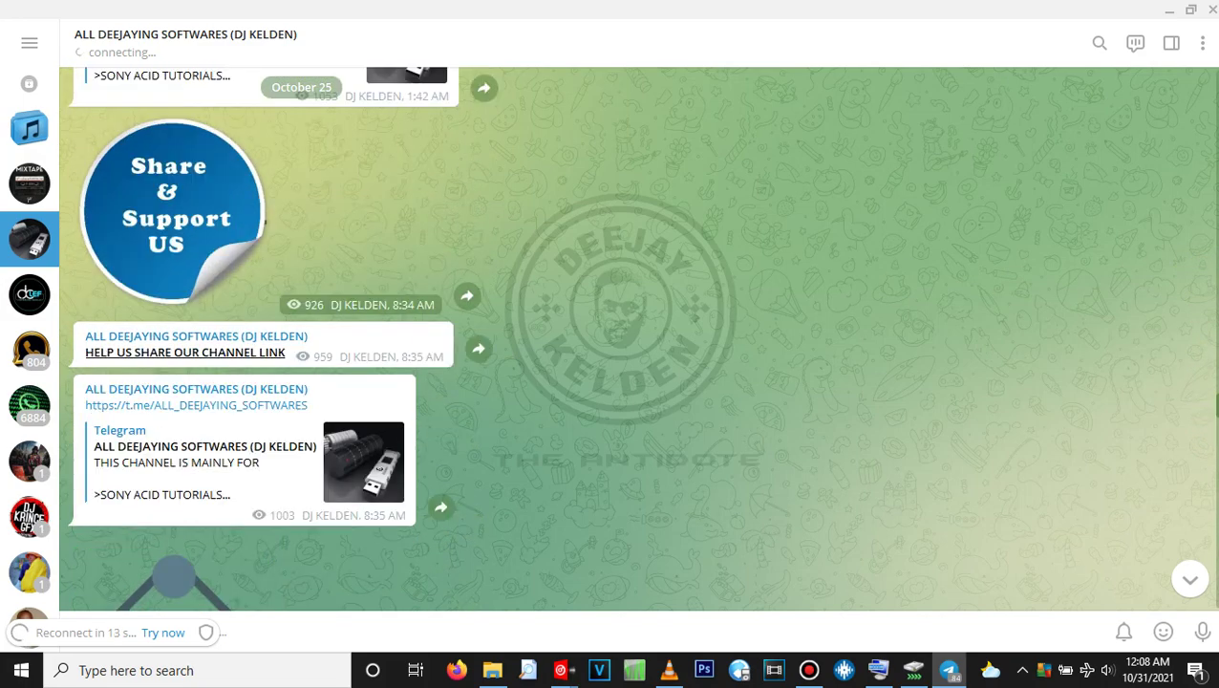
{"action": "scroll", "coordinate": [282, 338], "scroll_direction": "up", "scroll_amount": 10}
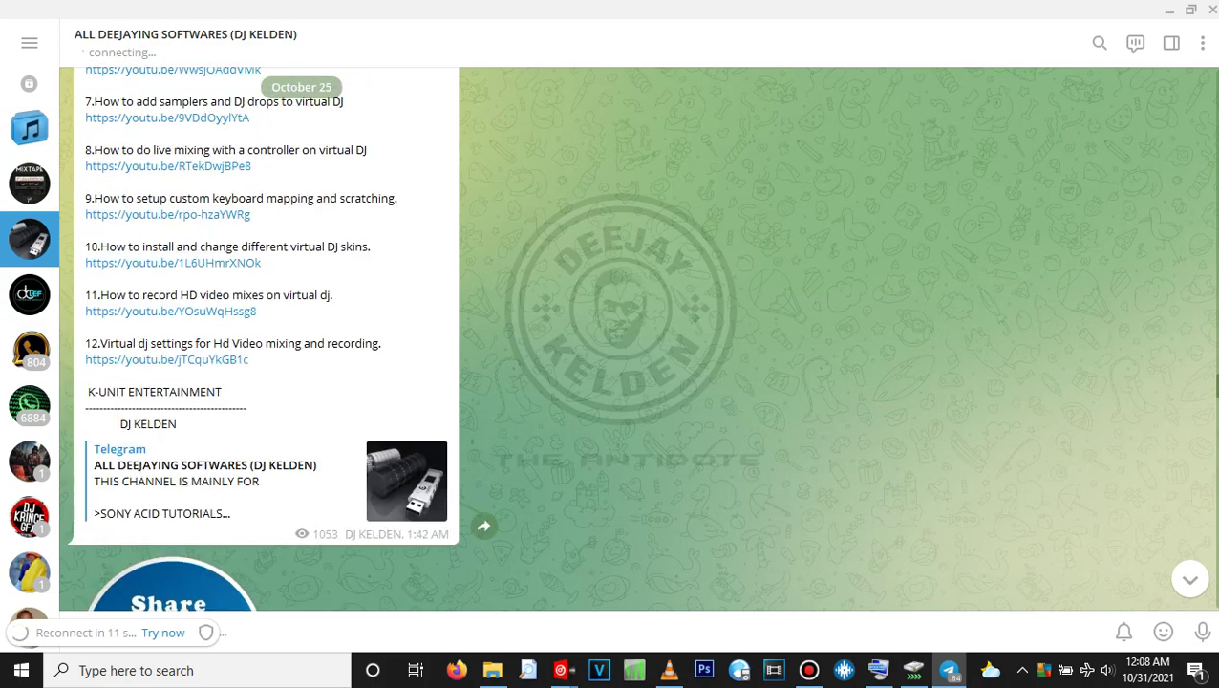
{"action": "scroll", "coordinate": [282, 338], "scroll_direction": "up", "scroll_amount": 3}
{"action": "scroll", "coordinate": [262, 338], "scroll_direction": "up", "scroll_amount": 20}
{"action": "scroll", "coordinate": [263, 339], "scroll_direction": "up", "scroll_amount": 20}
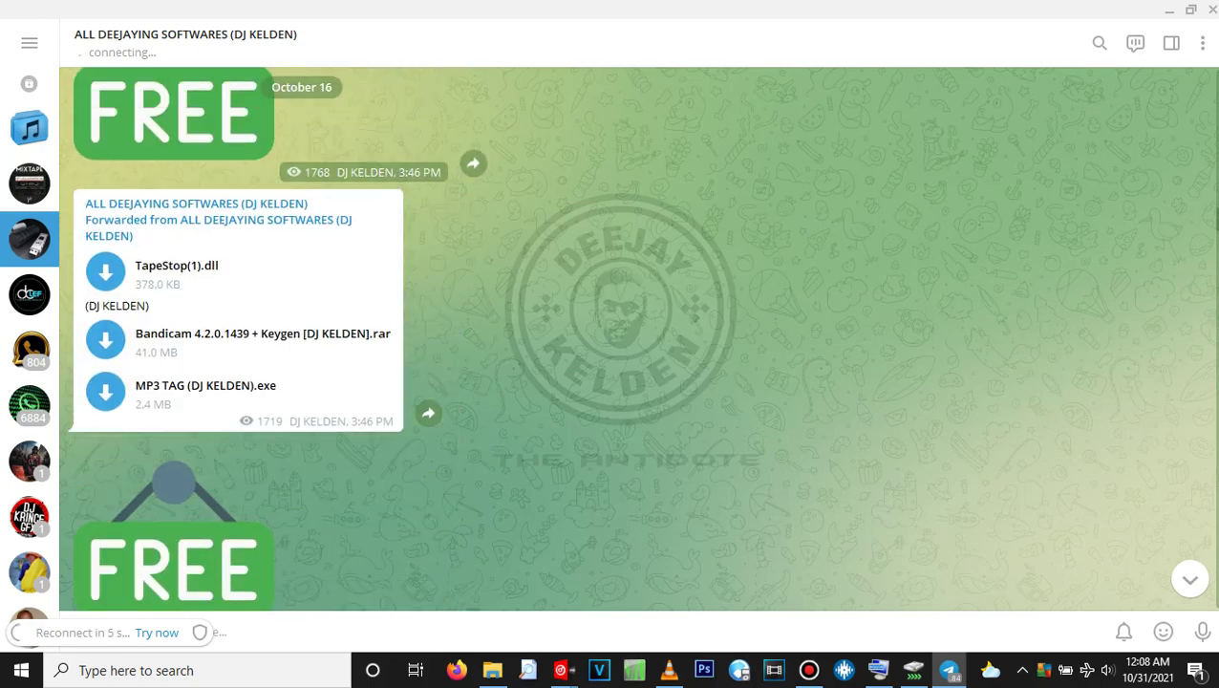
{"action": "scroll", "coordinate": [263, 339], "scroll_direction": "up", "scroll_amount": 15}
{"action": "scroll", "coordinate": [263, 338], "scroll_direction": "up", "scroll_amount": 15}
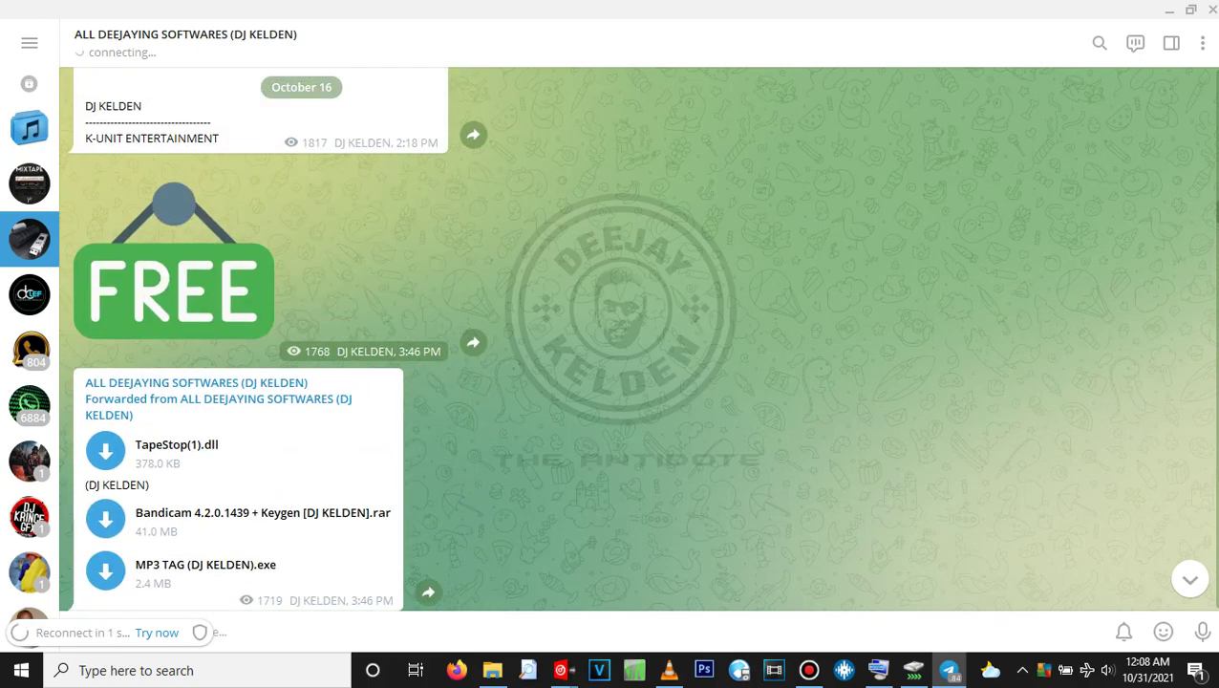
{"action": "scroll", "coordinate": [262, 339], "scroll_direction": "down", "scroll_amount": 1}
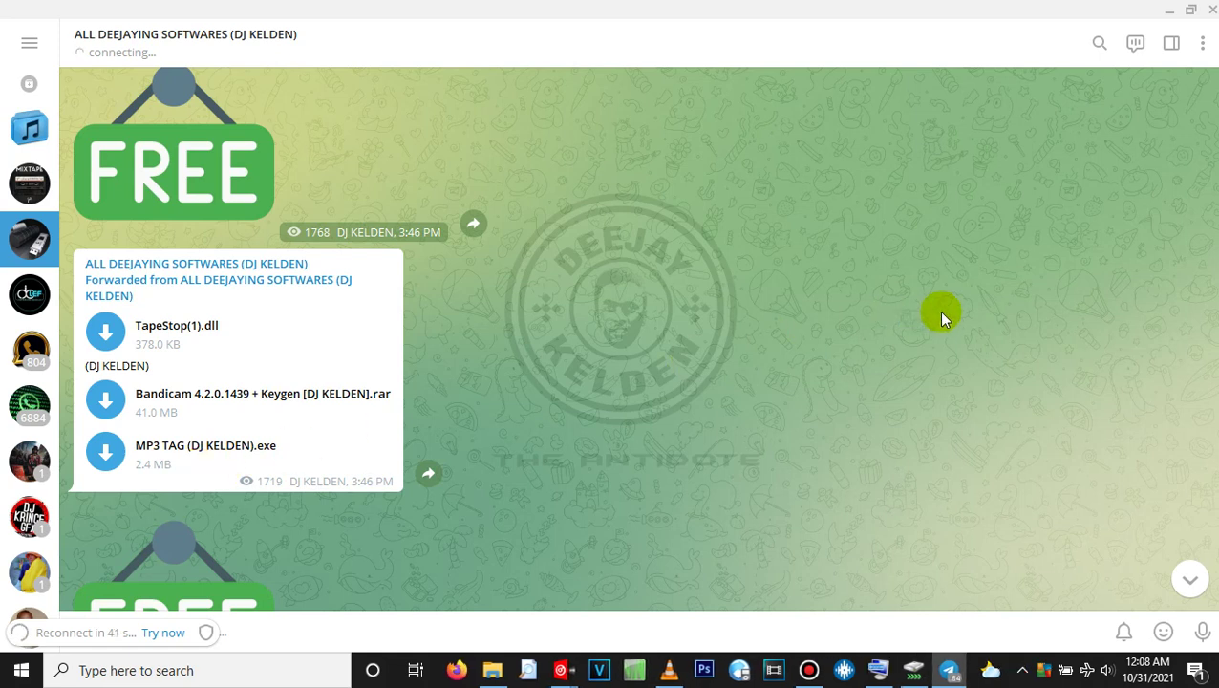
{"action": "left_click", "coordinate": [1169, 10]}
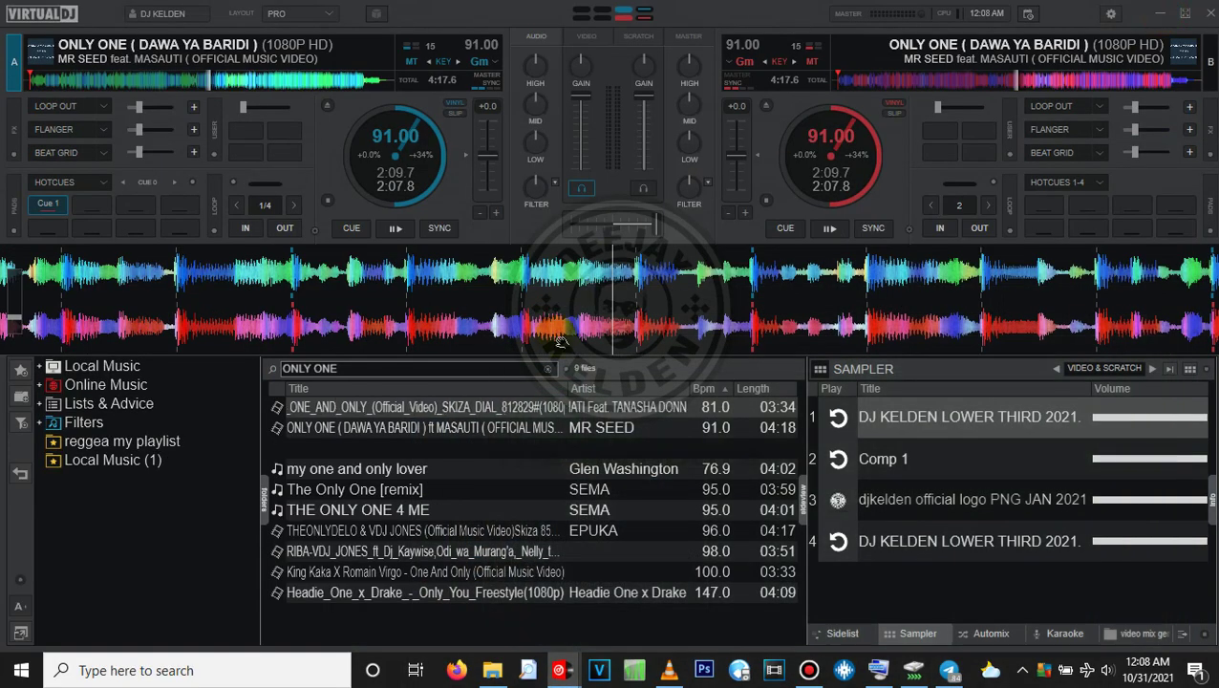